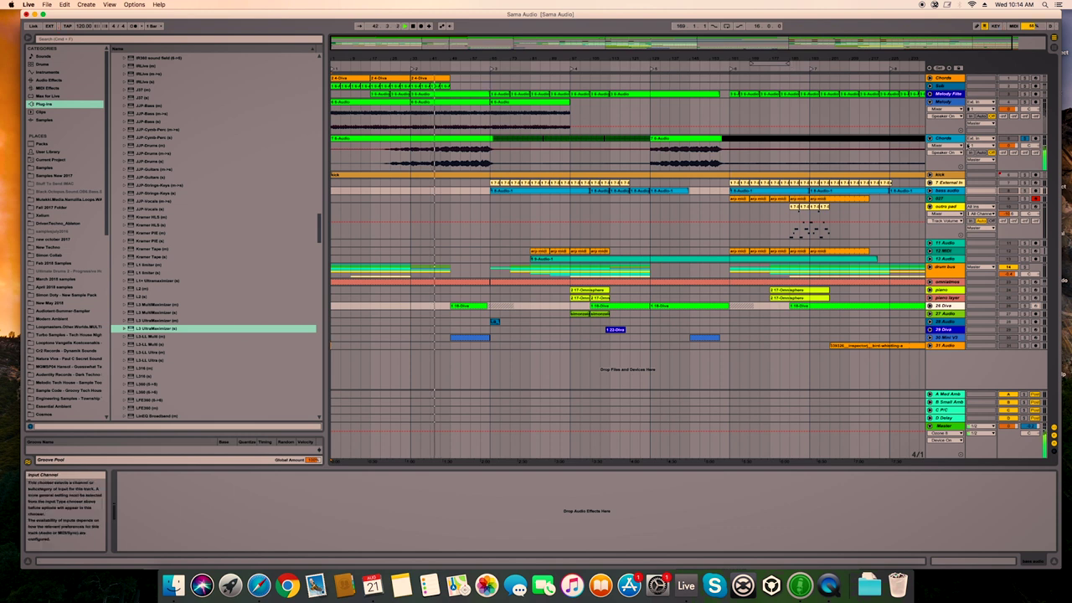
Step: Show a track's Auto Filter, EQ Eight and Auto Filter chain, then unfold the Melody Filter track
left_click(776, 162)
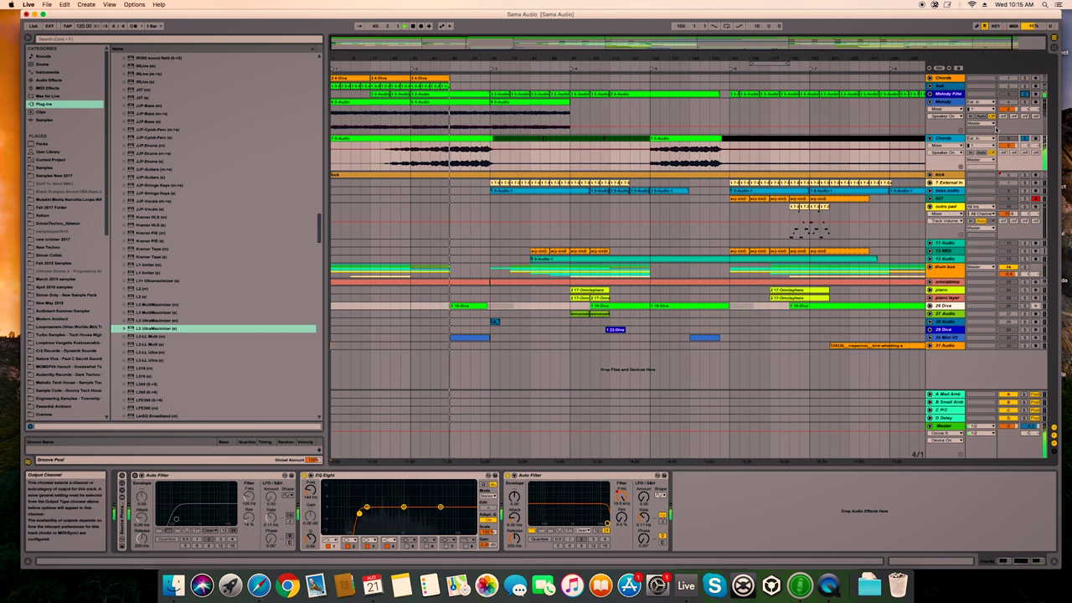
left_click(930, 94)
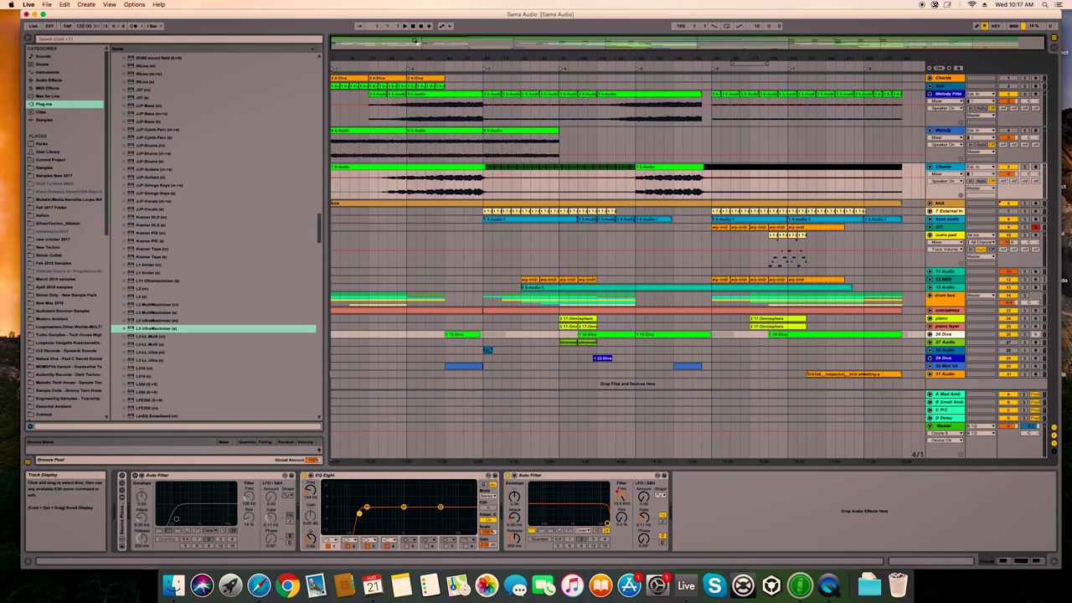
Step: Zoom the arrangement in horizontally on the opening bars
left_click_drag(378, 44, 562, 165)
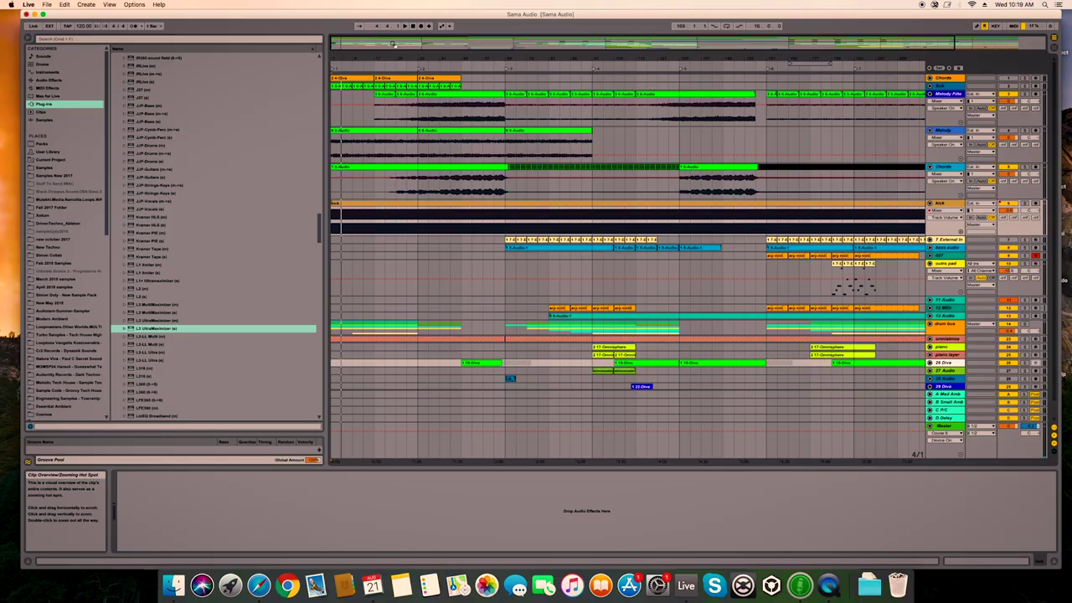
scroll(1011, 270, "down", 5)
scroll(1011, 269, "down", 3)
scroll(1011, 270, "down", 3)
scroll(1011, 270, "down", 3)
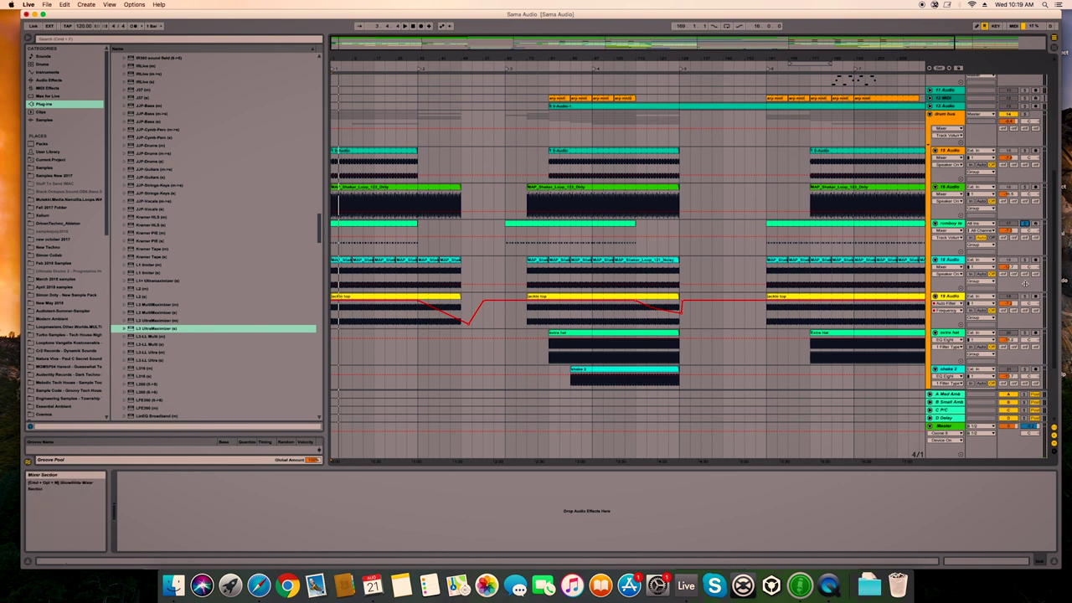
scroll(549, 183, "down", 2)
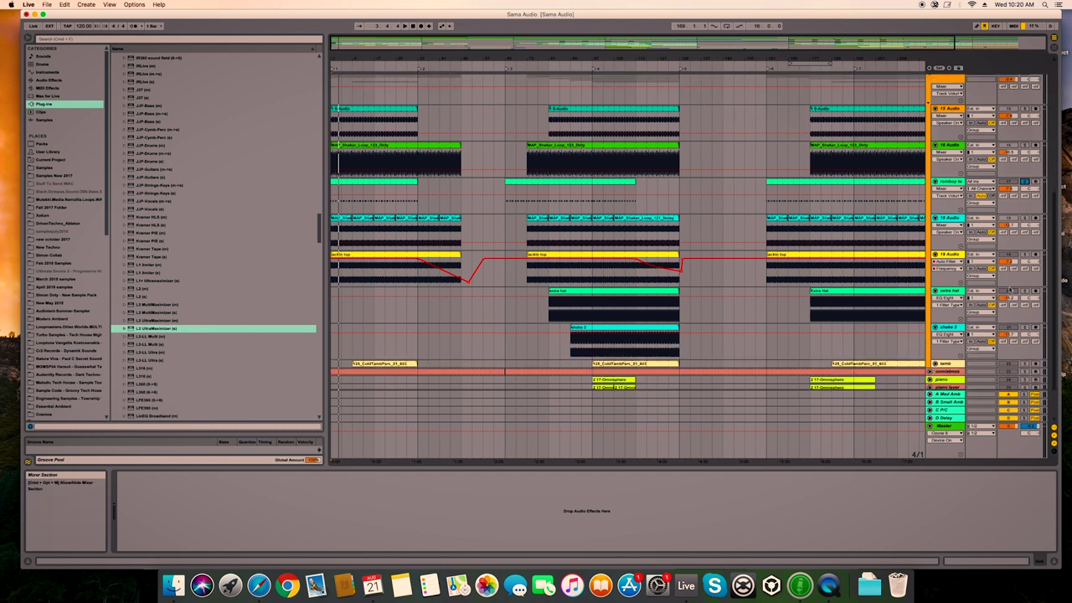
scroll(549, 183, "up", 1)
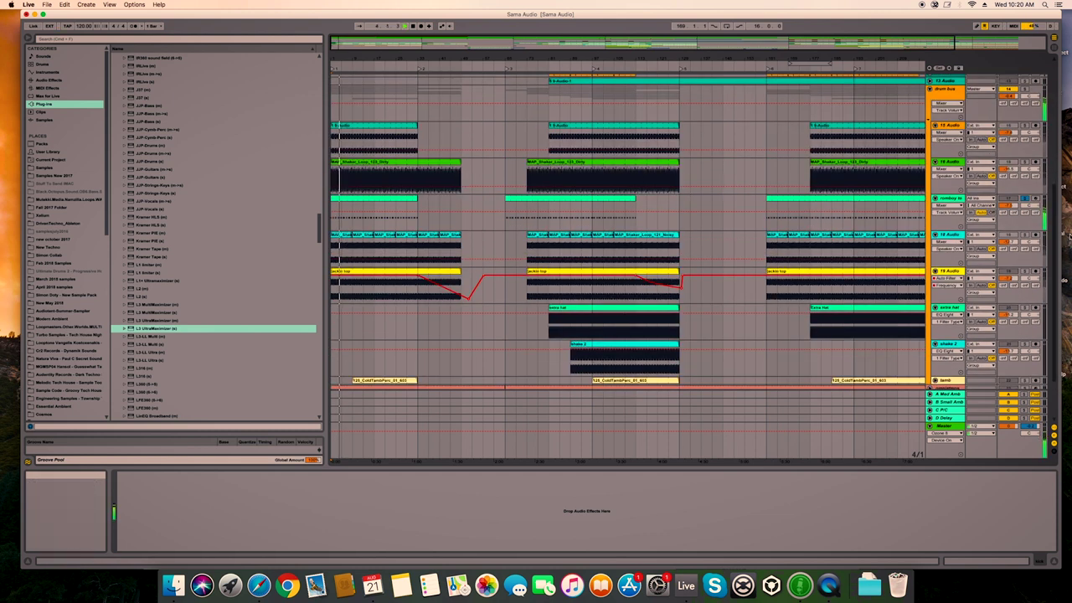
Step: Select the romboy tom track to show its drum sampler, EQ Eight and Spectrum
left_click(360, 213)
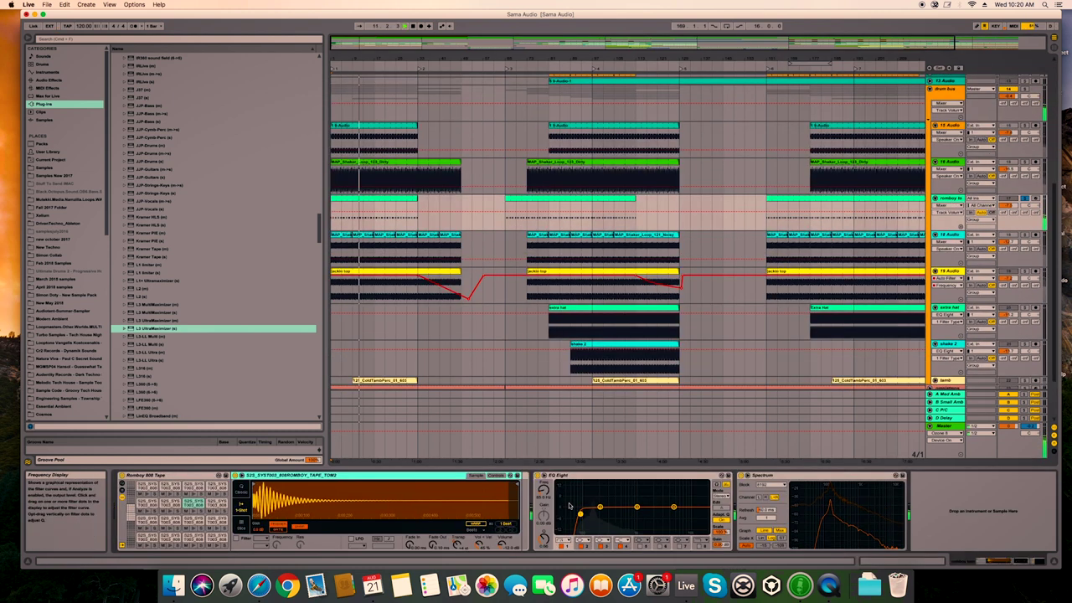
scroll(1024, 182, "up", 1)
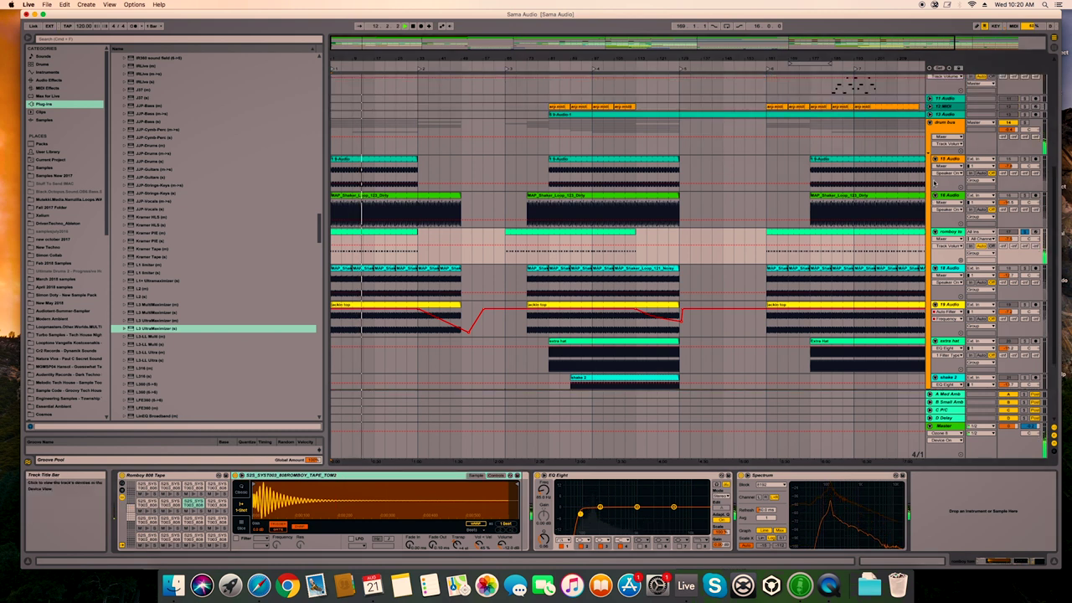
scroll(1024, 183, "up", 2)
scroll(1023, 183, "up", 1)
scroll(1024, 183, "up", 1)
scroll(1023, 182, "up", 1)
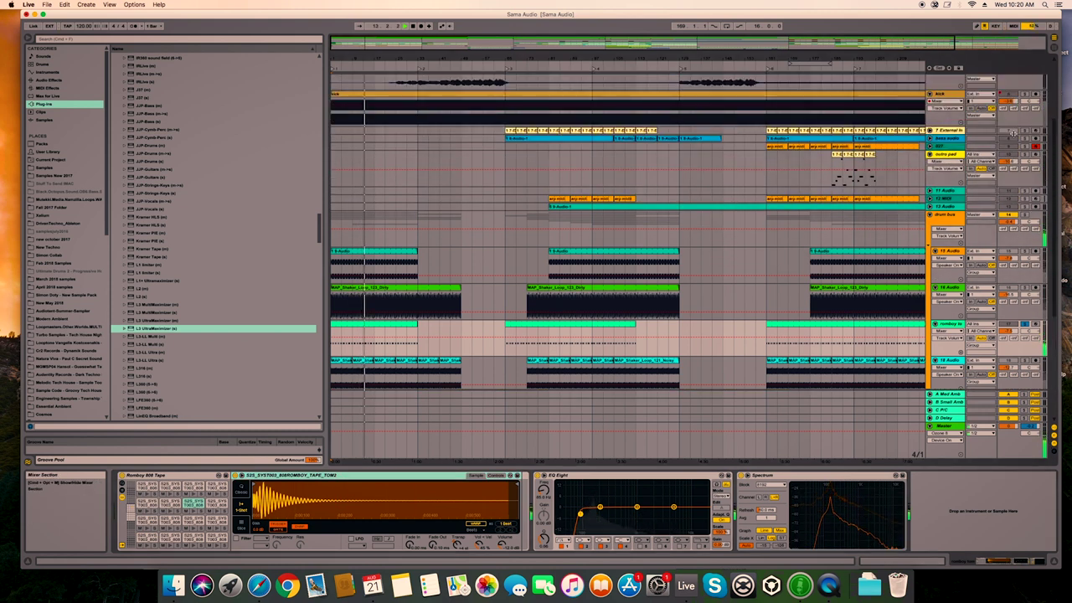
scroll(1030, 159, "up", 1)
scroll(968, 194, "down", 2)
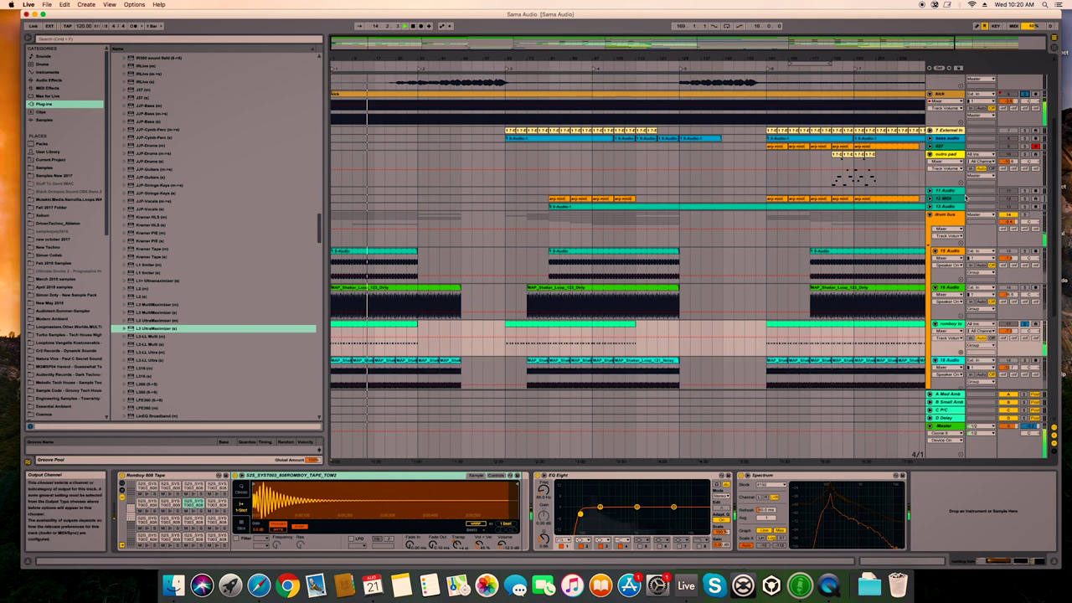
scroll(972, 188, "down", 1)
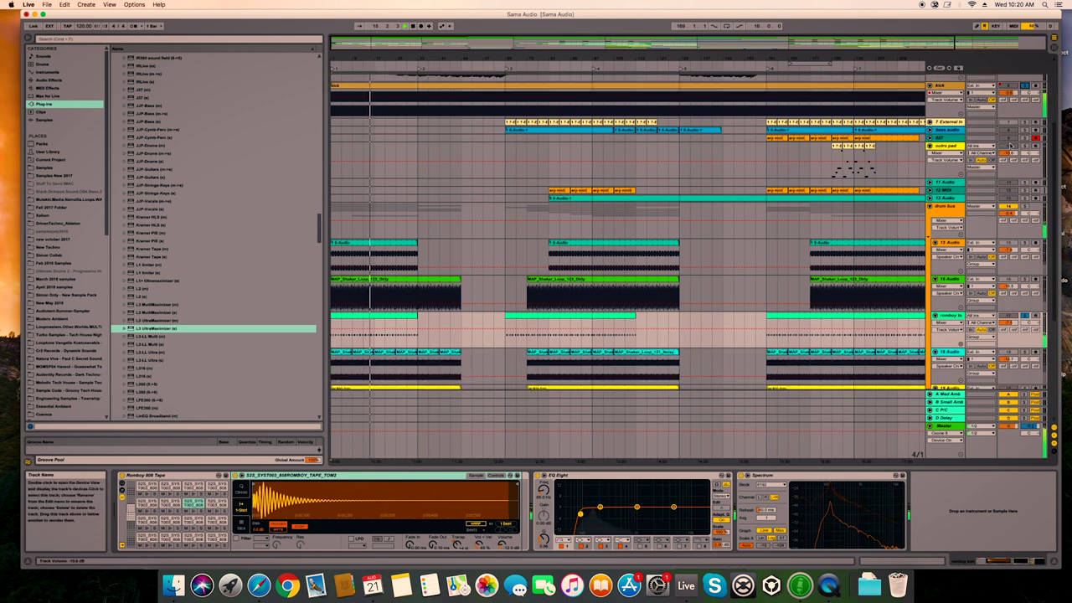
scroll(1010, 262, "down", 1)
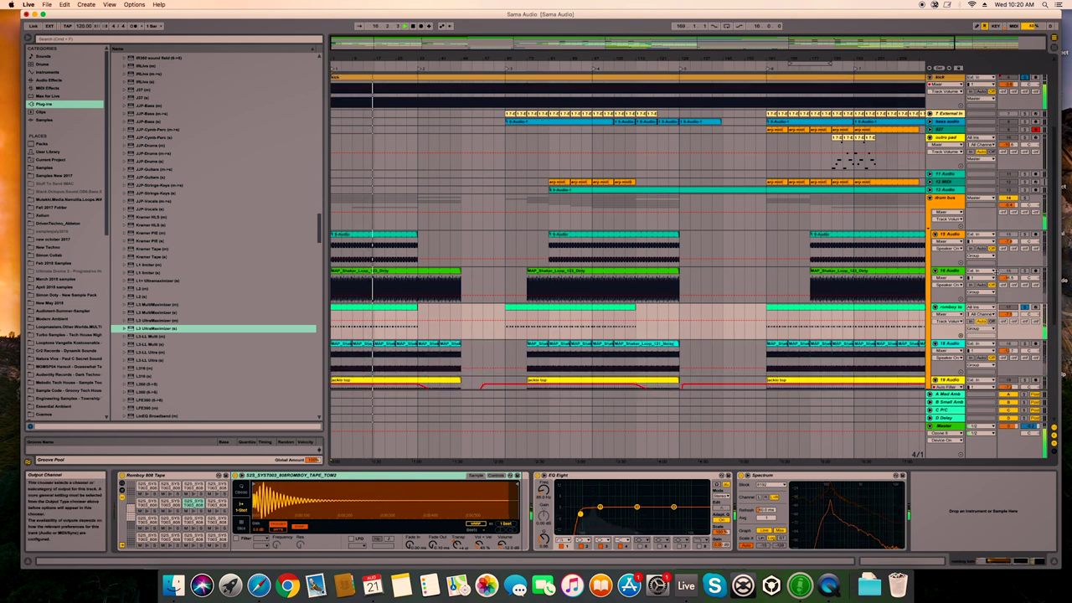
scroll(1013, 276, "down", 1)
scroll(1022, 293, "down", 1)
scroll(1035, 316, "down", 1)
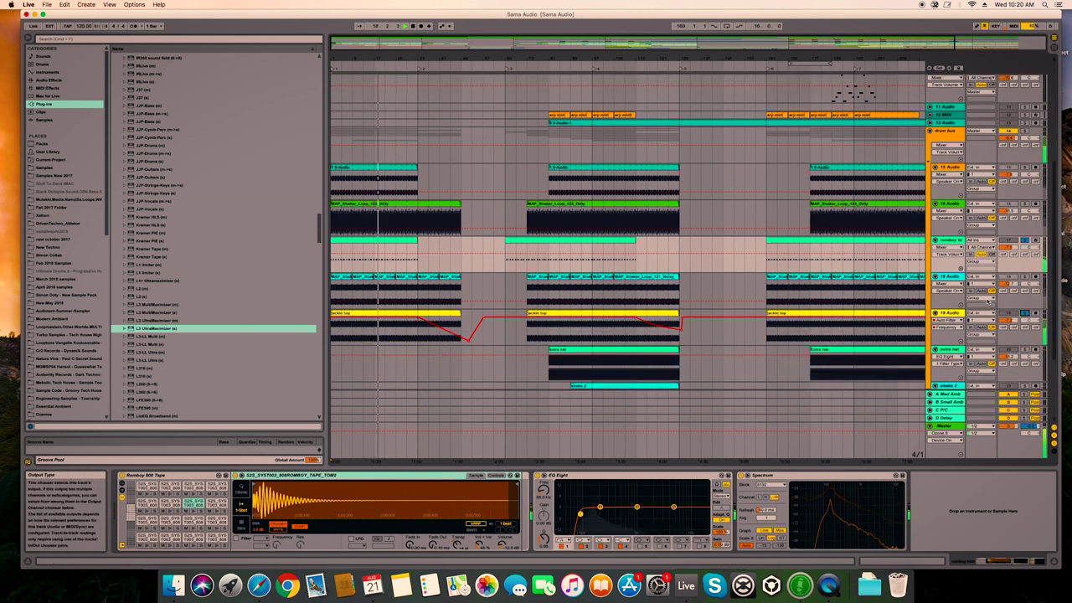
Step: Select the yellow jackin top track to show its Auto Filter and EQ Eight
left_click(951, 306)
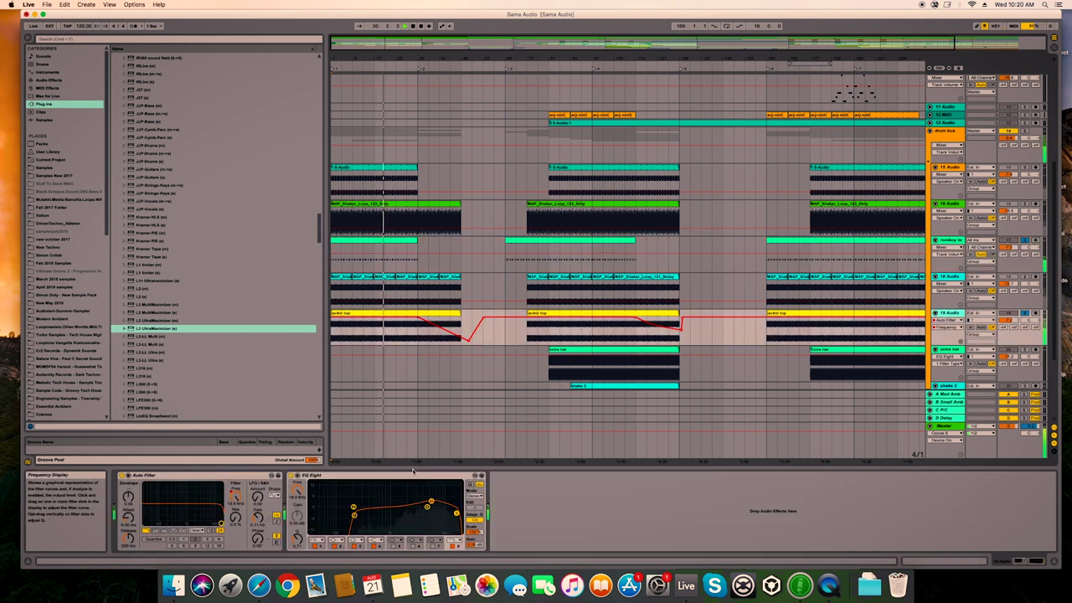
scroll(499, 279, "down", 1)
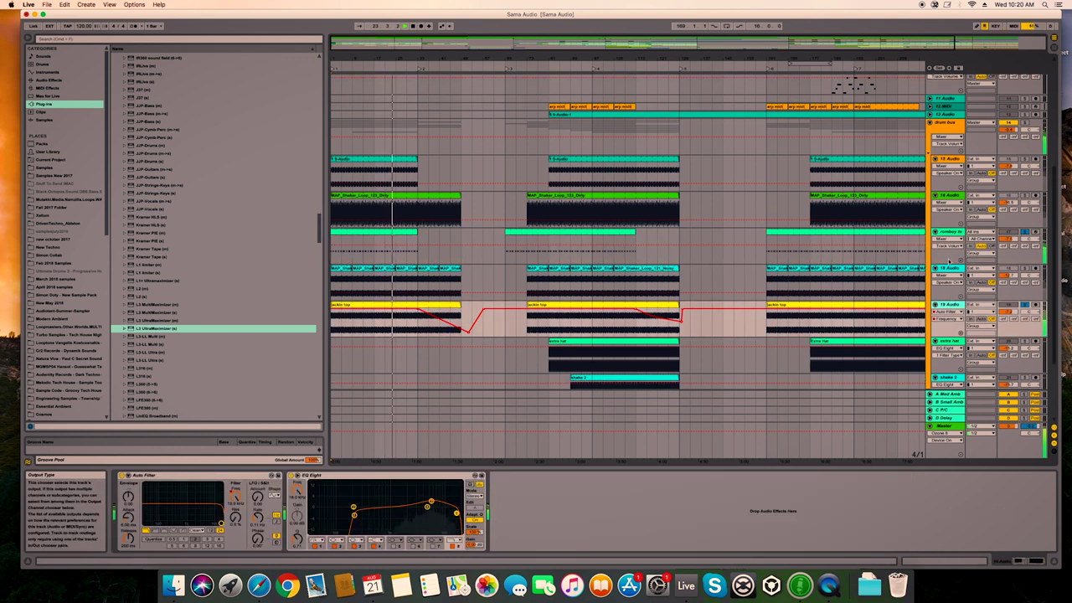
scroll(500, 279, "down", 2)
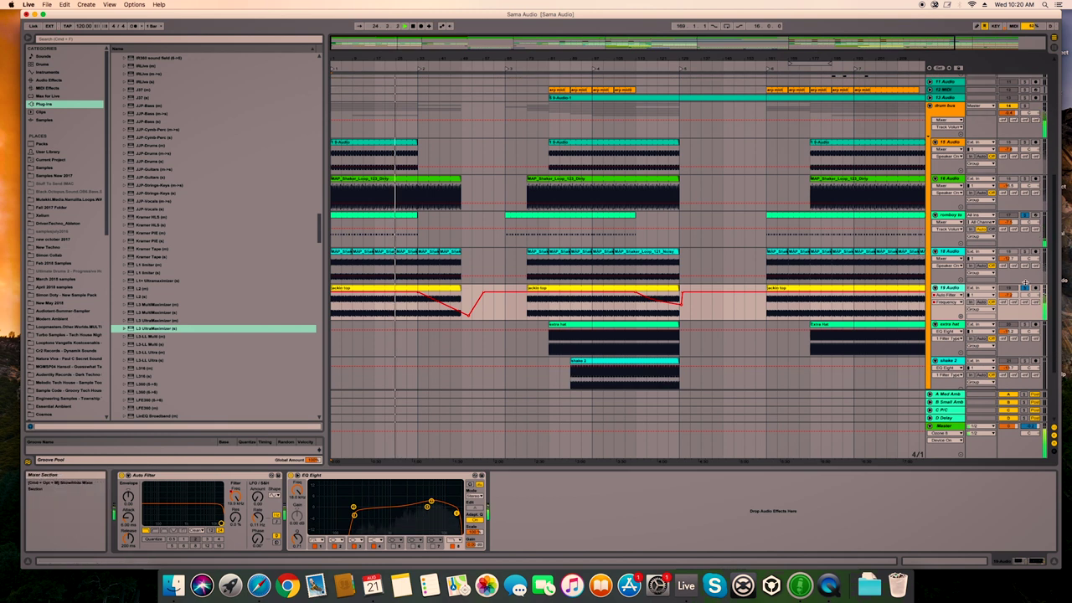
scroll(1024, 222, "down", 1)
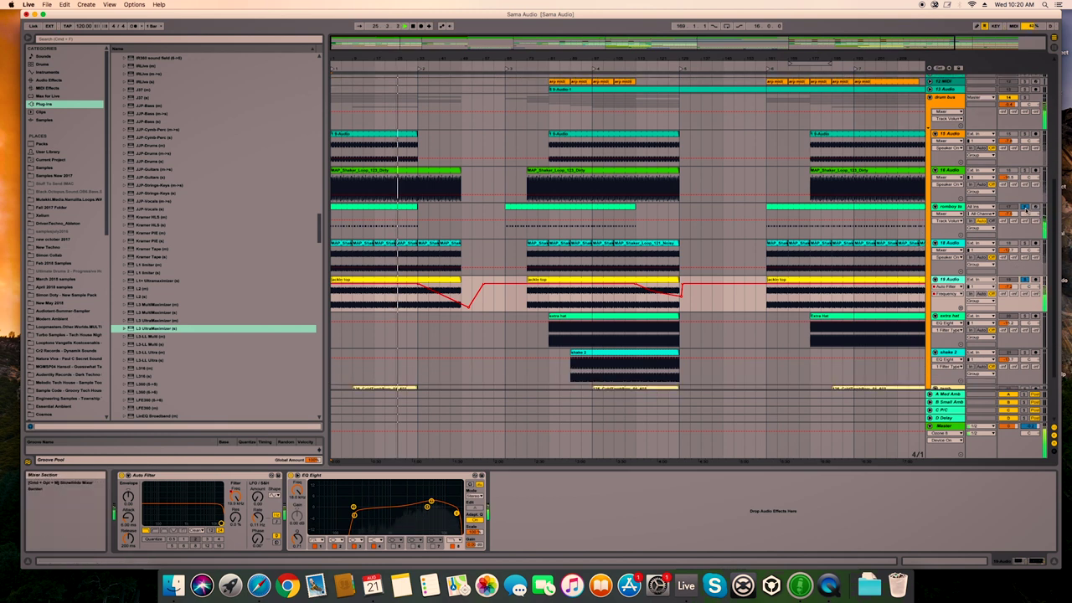
scroll(996, 228, "up", 10)
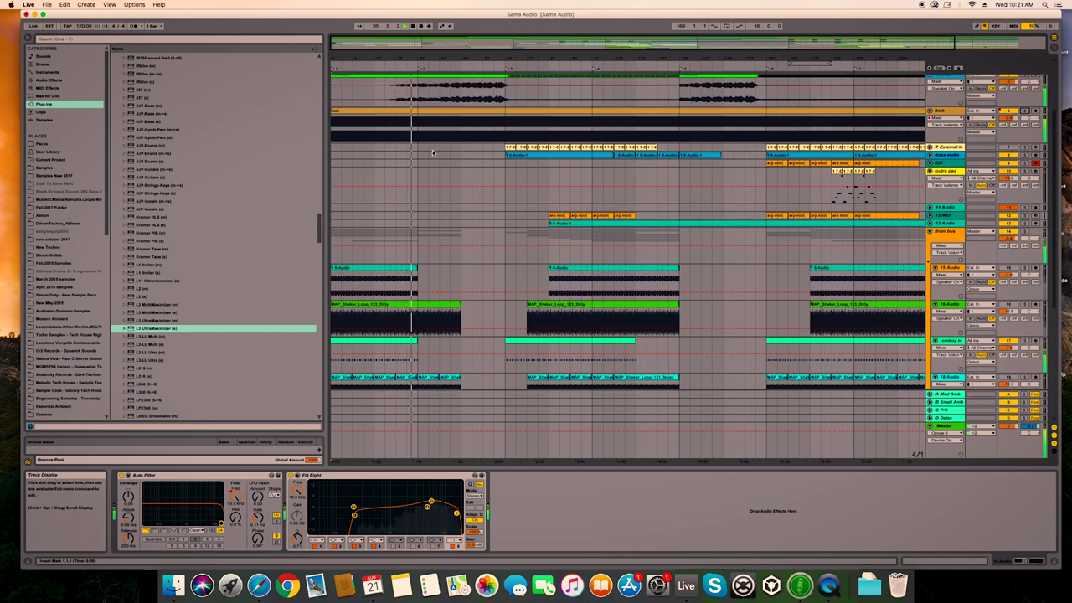
scroll(440, 168, "up", 5)
scroll(459, 198, "up", 2)
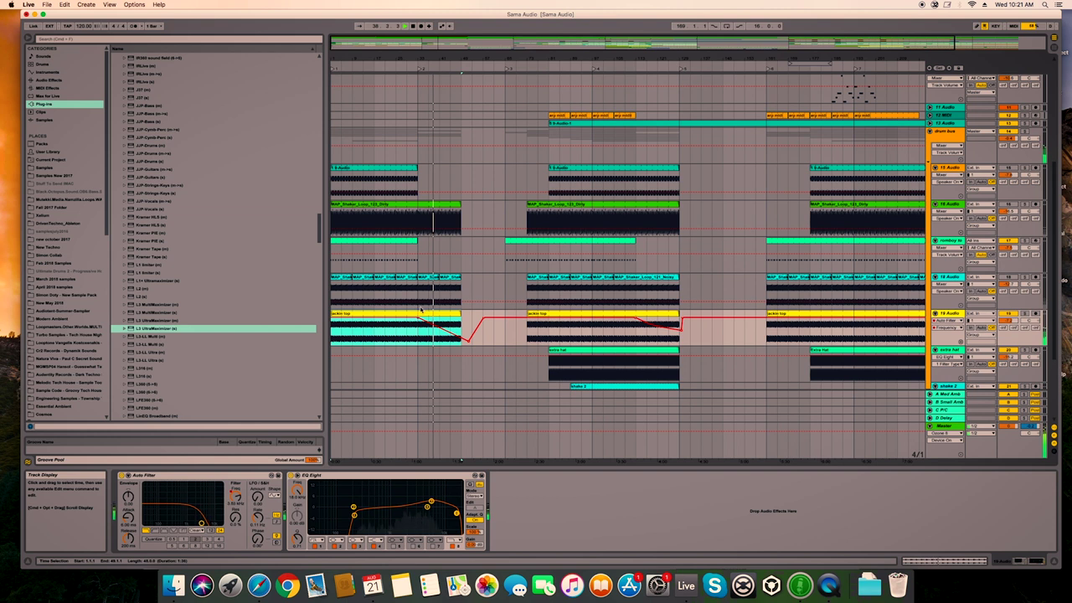
scroll(444, 308, "up", 1)
scroll(461, 307, "up", 4)
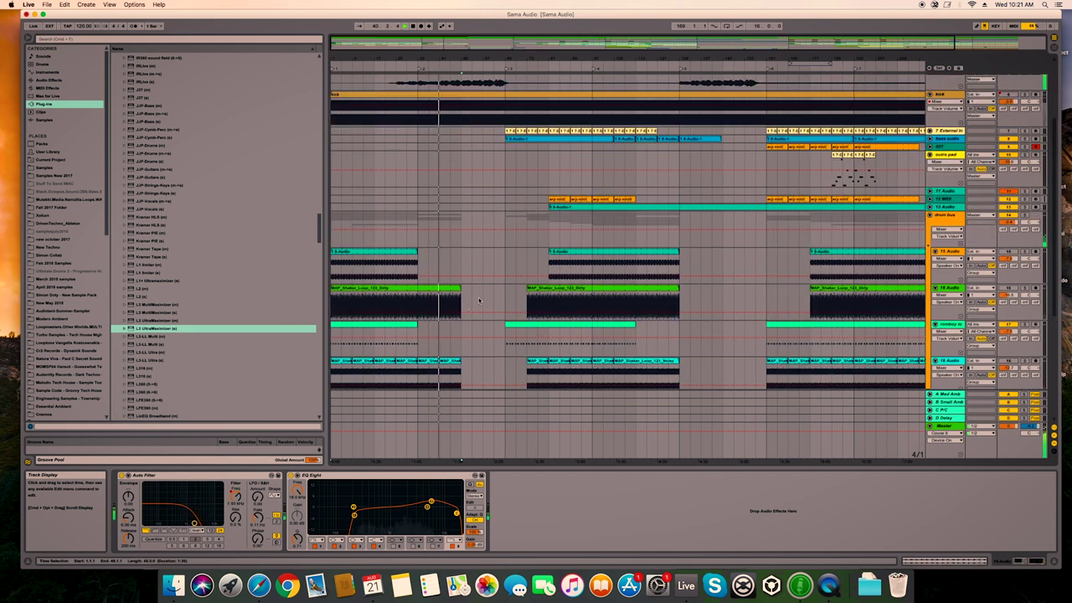
scroll(481, 284, "up", 1)
scroll(481, 288, "up", 5)
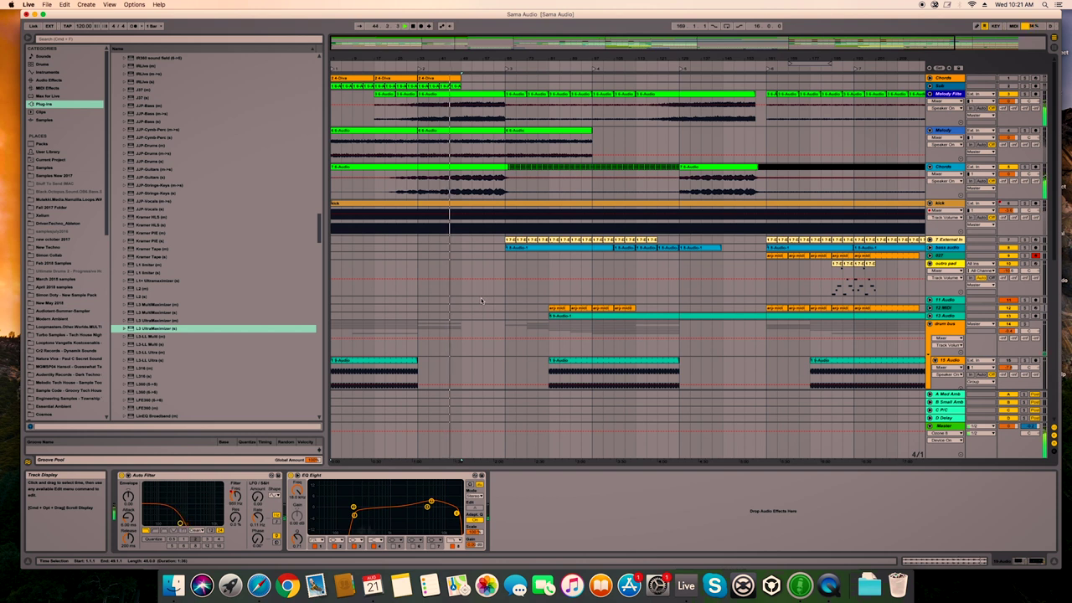
scroll(482, 300, "down", 2)
scroll(484, 301, "down", 3)
scroll(484, 300, "down", 1)
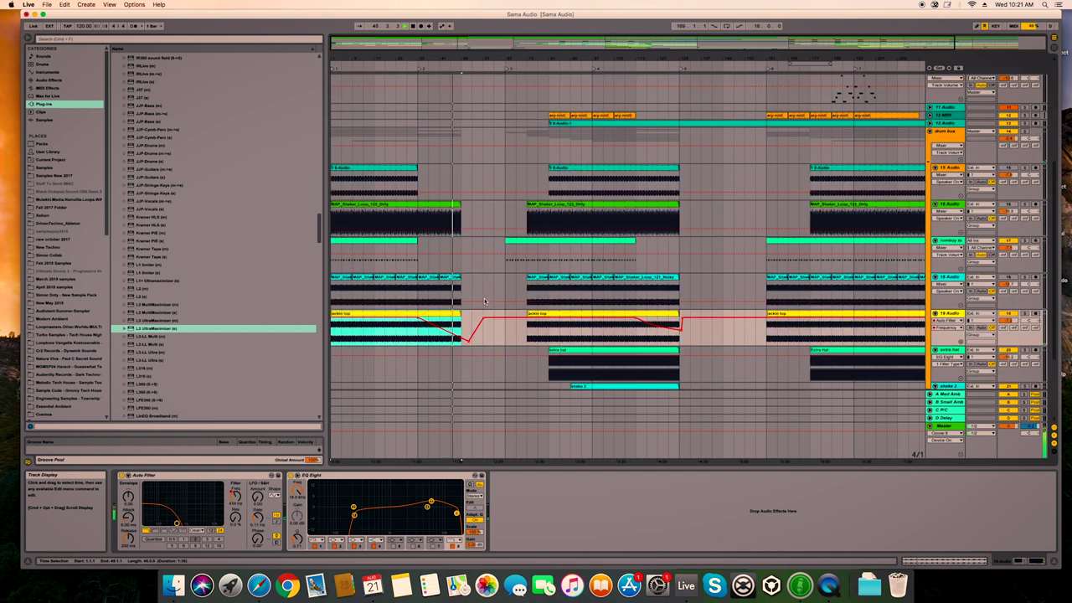
scroll(485, 300, "up", 1)
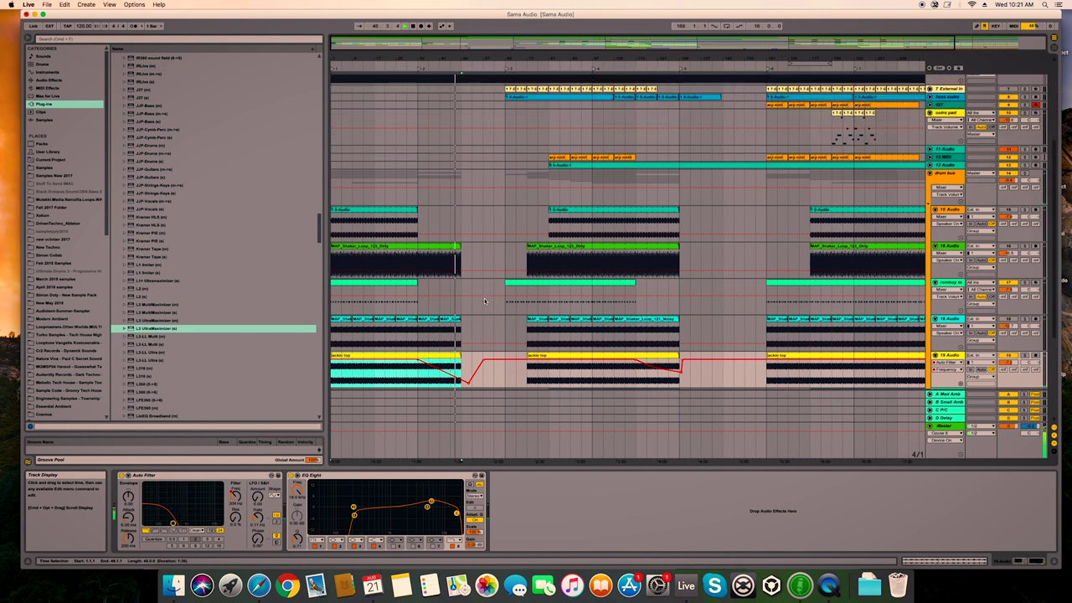
scroll(484, 300, "up", 3)
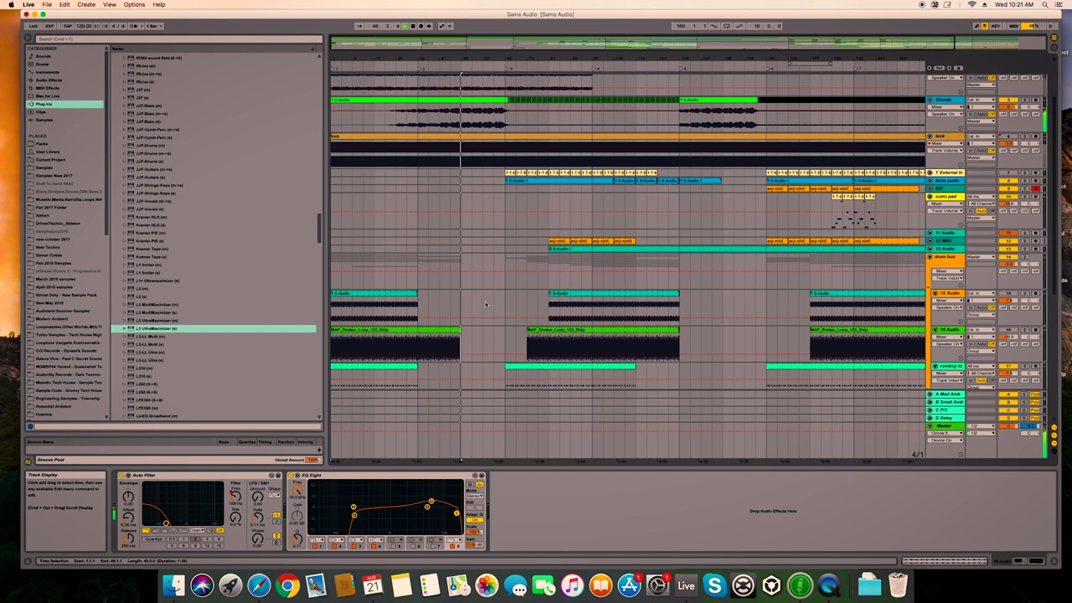
scroll(485, 304, "down", 1)
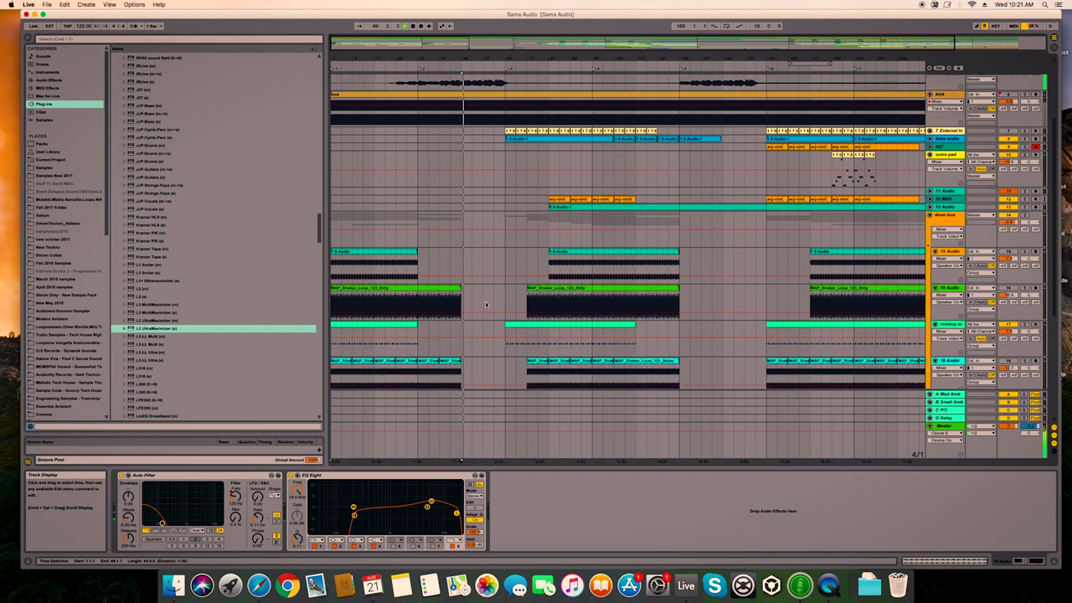
scroll(485, 304, "up", 3)
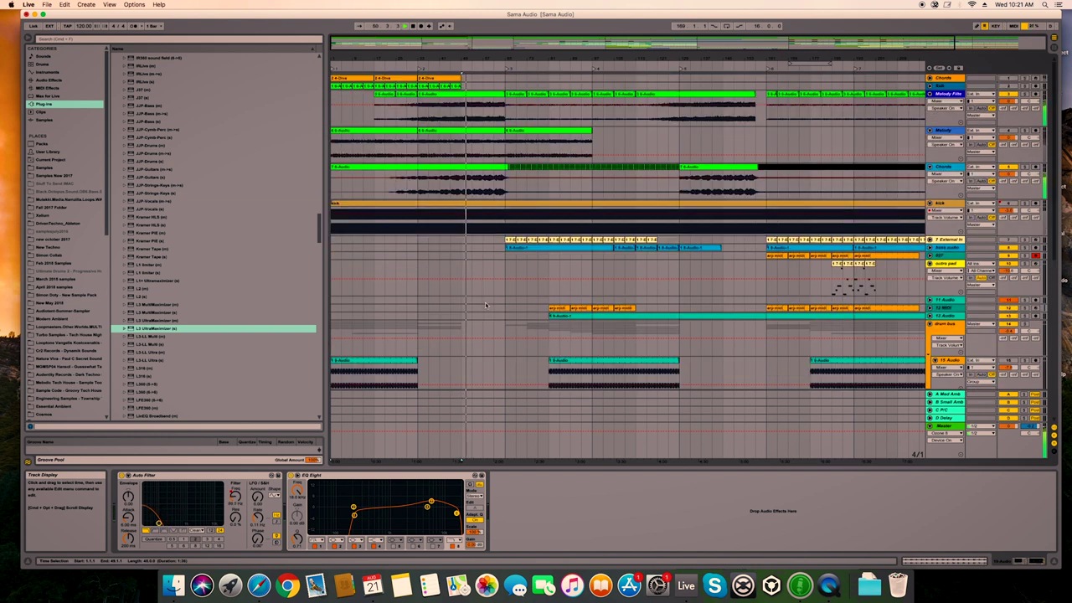
scroll(485, 304, "down", 5)
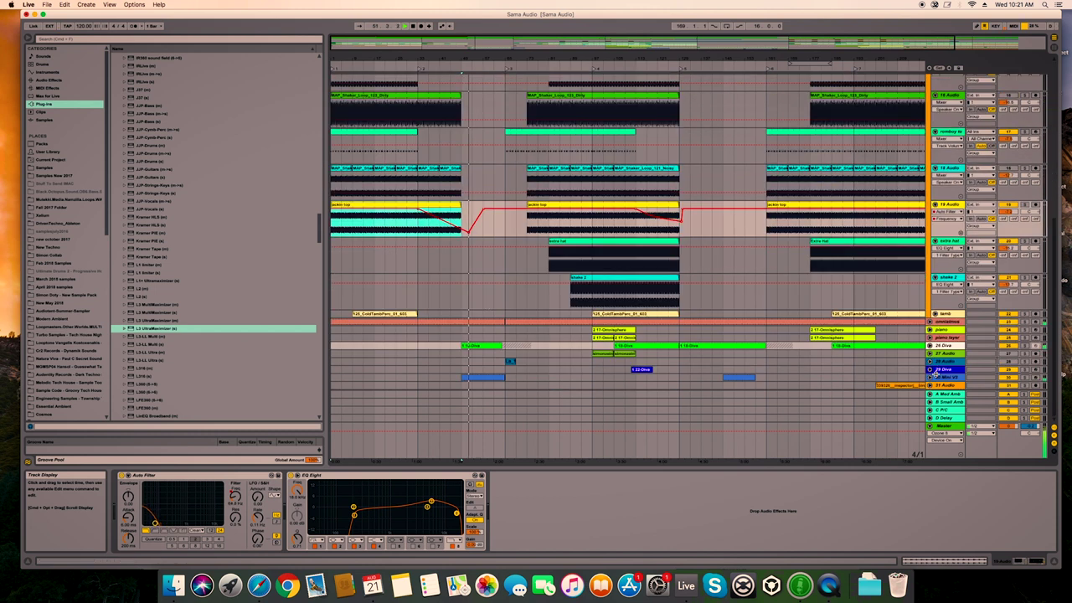
Step: Unfold the 26 Diva track to reveal its clip lanes and device chain
left_click(951, 346)
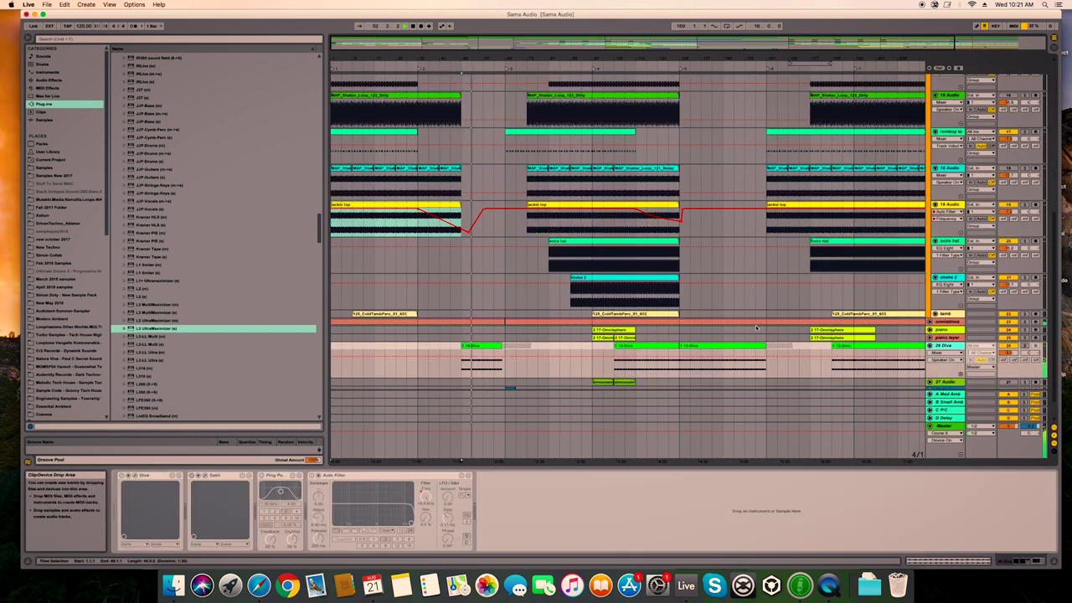
scroll(741, 328, "down", 2)
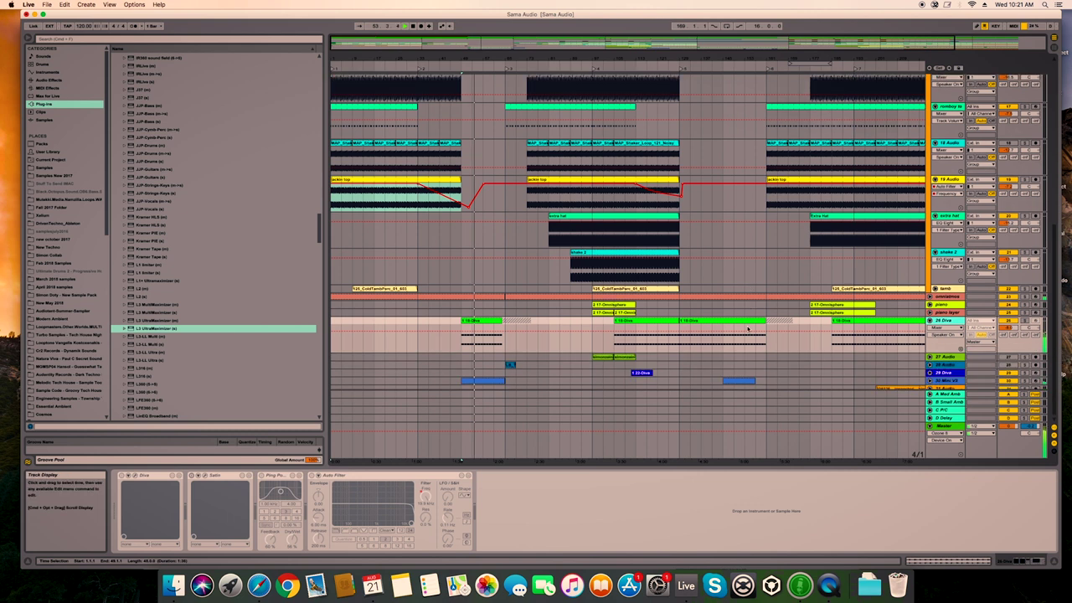
scroll(748, 329, "up", 3)
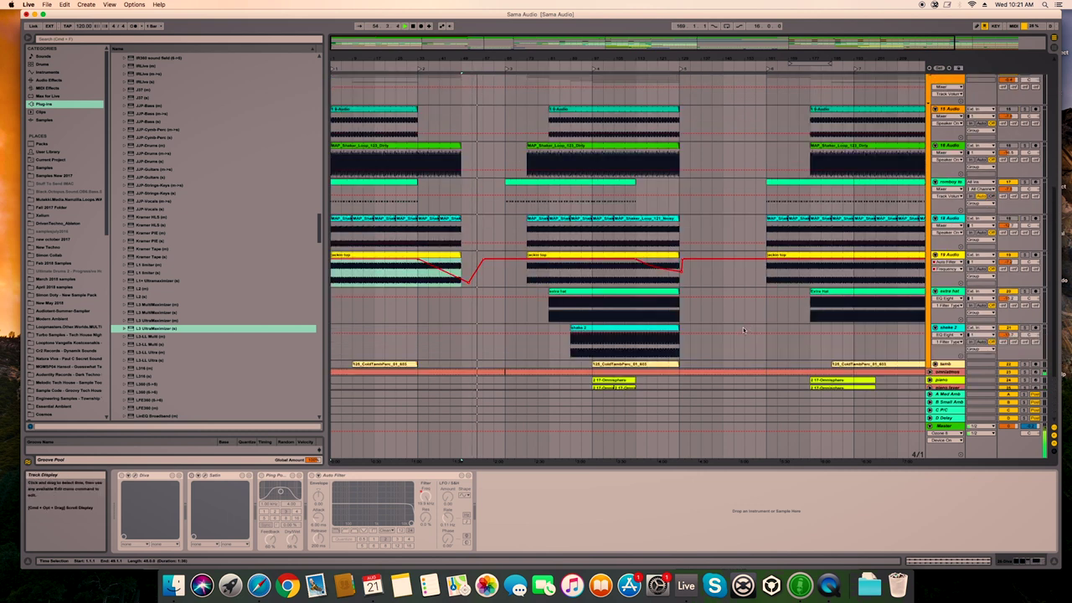
scroll(743, 330, "down", 3)
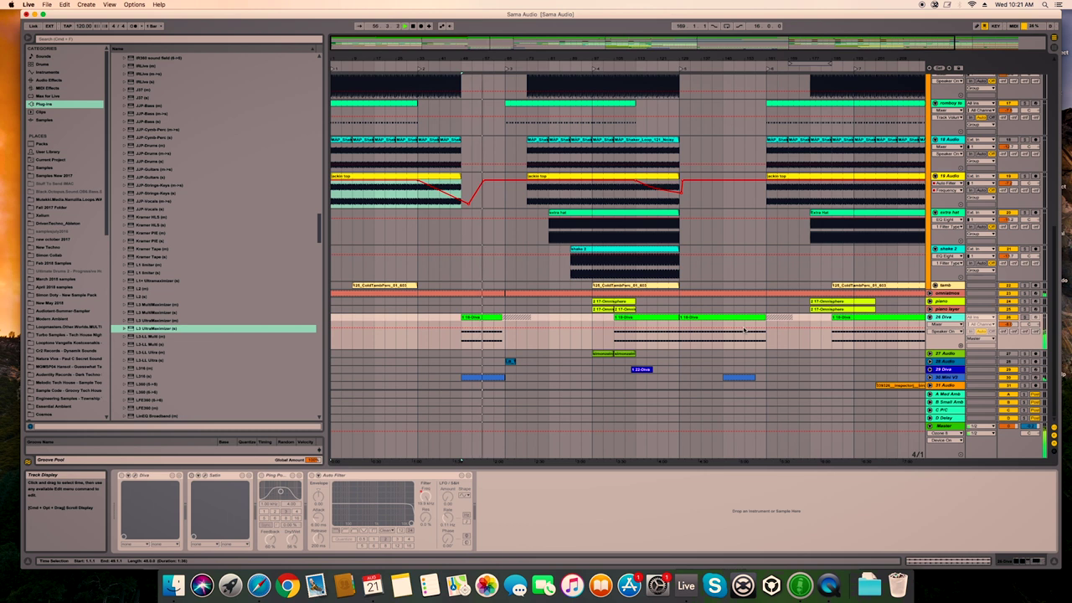
scroll(743, 330, "up", 1)
scroll(744, 329, "up", 3)
scroll(743, 329, "up", 3)
scroll(743, 330, "up", 2)
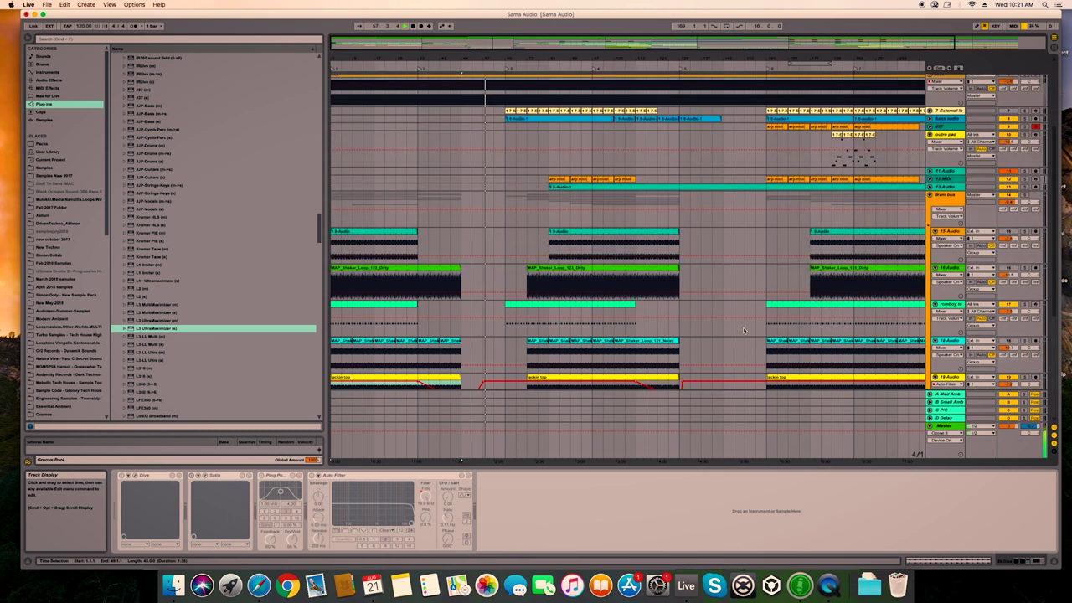
scroll(743, 330, "up", 3)
scroll(743, 330, "up", 2)
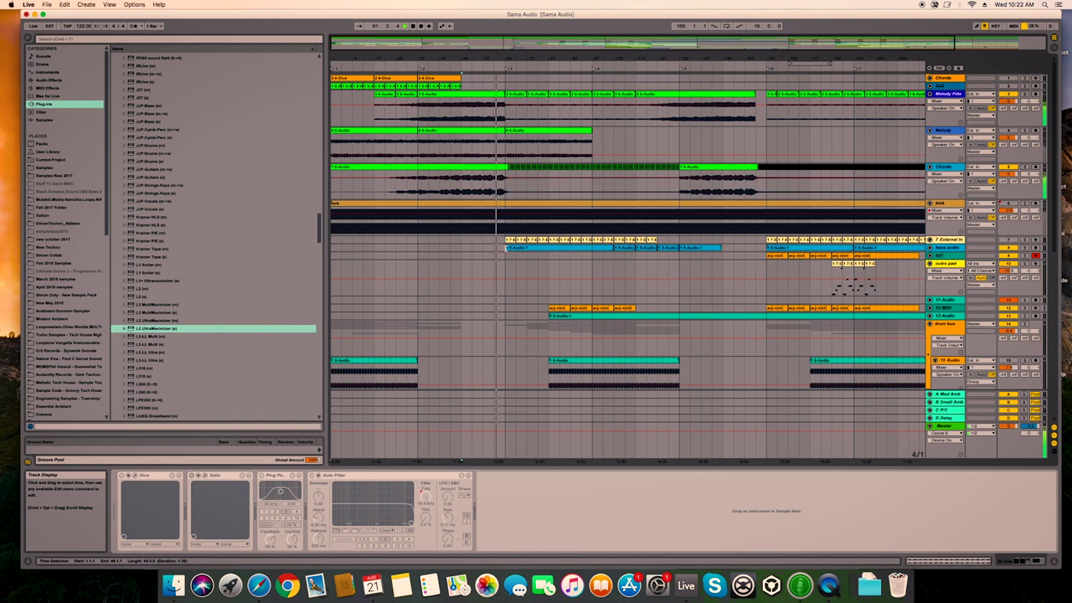
Step: Zoom in on the arrangement timeline from the beat-time ruler
left_click_drag(506, 63, 511, 65)
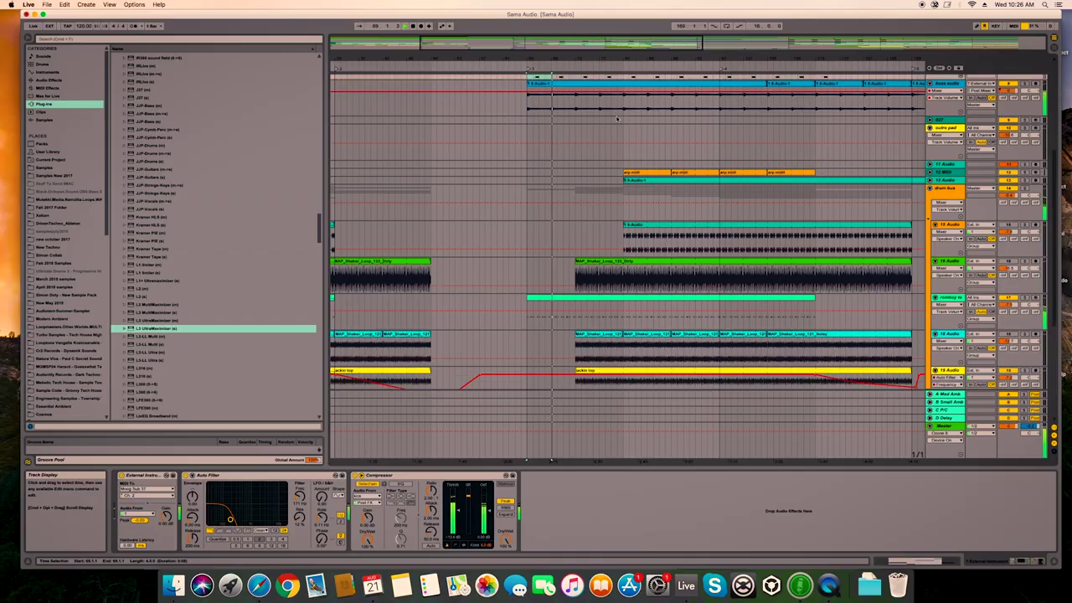
scroll(617, 119, "down", 2)
scroll(603, 118, "up", 1)
scroll(587, 113, "up", 5)
scroll(577, 111, "up", 2)
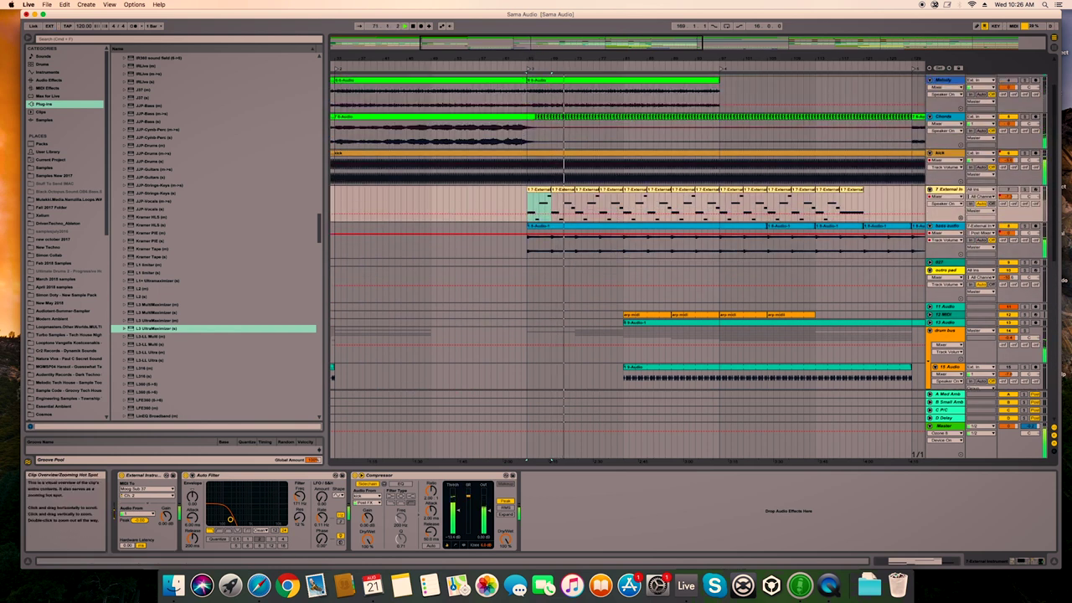
scroll(582, 125, "down", 2)
scroll(595, 104, "down", 2)
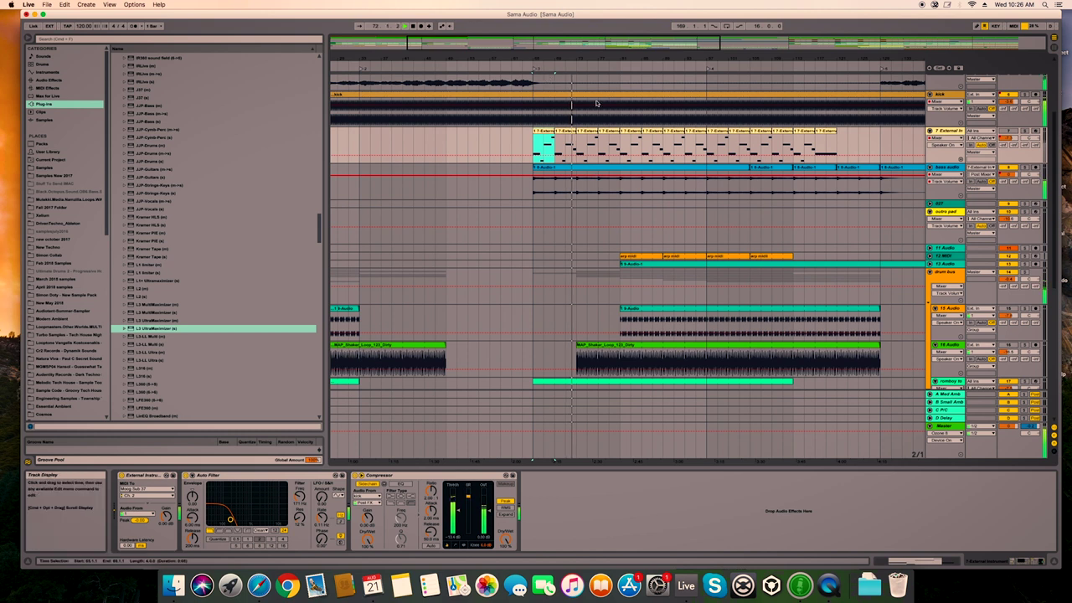
scroll(587, 125, "down", 1)
scroll(628, 151, "down", 6)
scroll(670, 172, "down", 1)
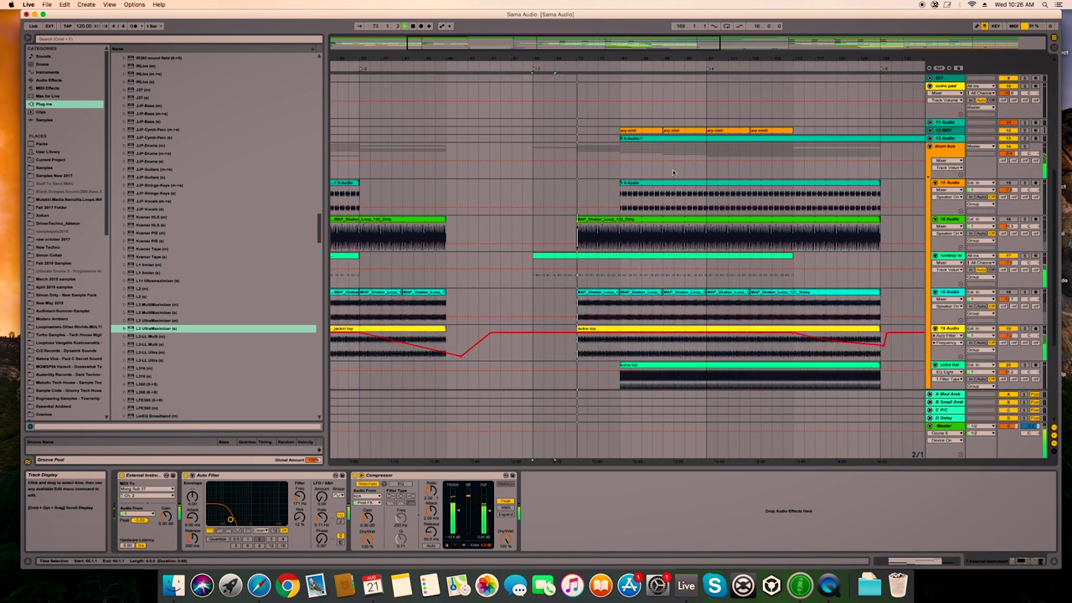
scroll(608, 222, "down", 2)
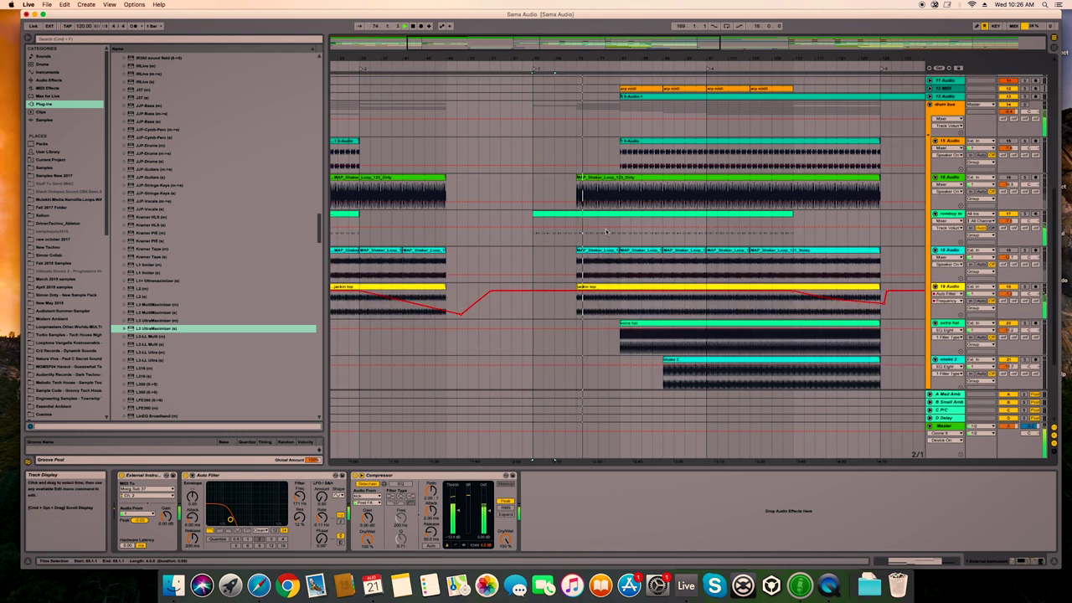
scroll(608, 222, "up", 3)
scroll(599, 205, "up", 3)
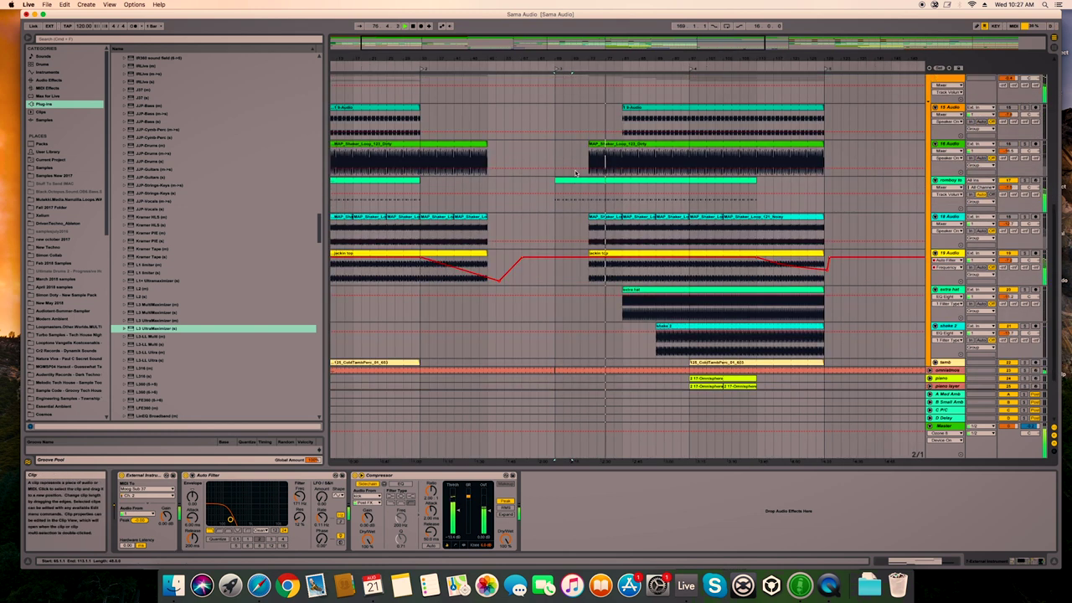
scroll(587, 188, "up", 3)
scroll(578, 173, "up", 2)
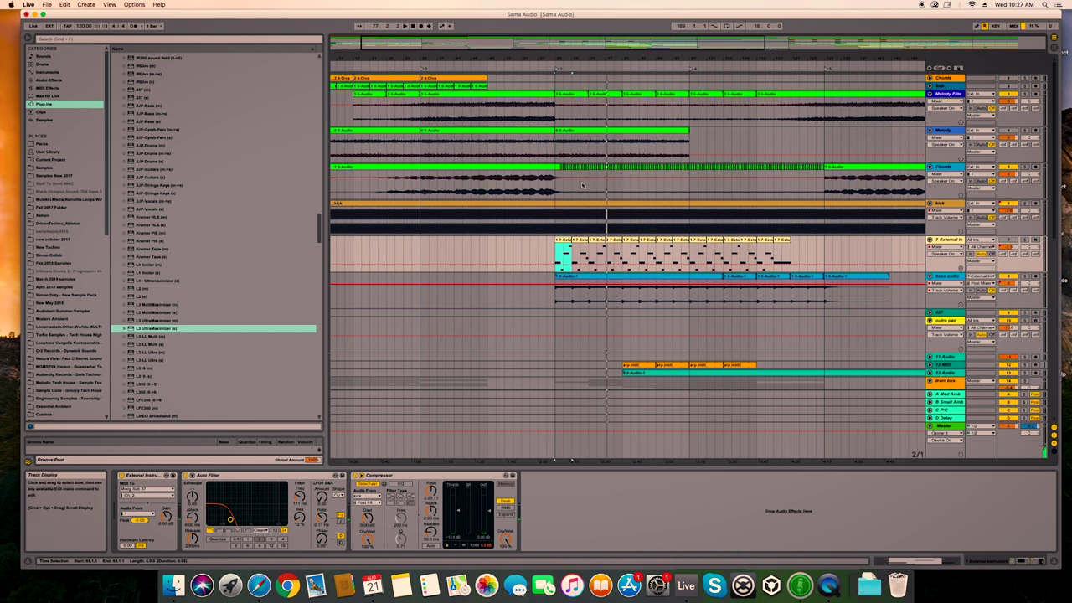
scroll(610, 198, "down", 2)
scroll(614, 199, "down", 3)
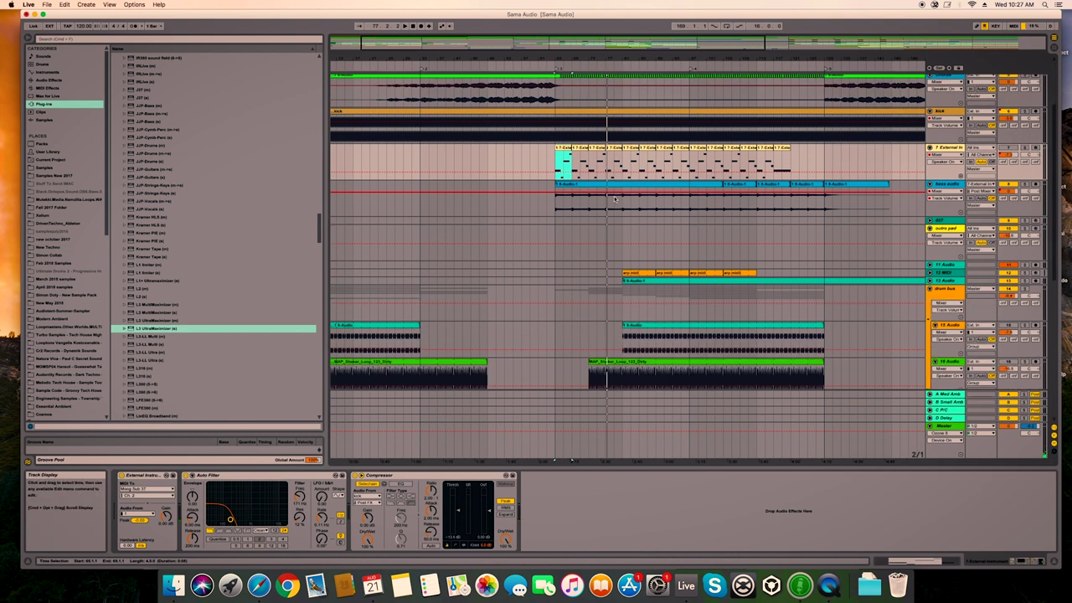
scroll(618, 202, "down", 3)
scroll(737, 227, "down", 3)
scroll(861, 254, "down", 3)
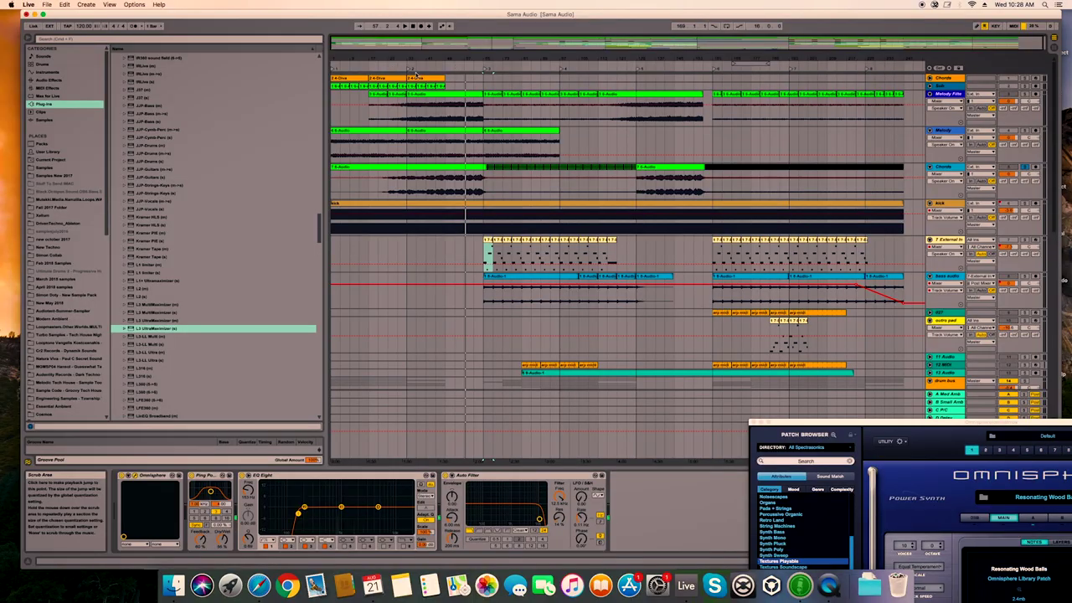
Step: Unfold the Chords track, open its chord clip in the piano roll, and play the song
left_click(930, 78)
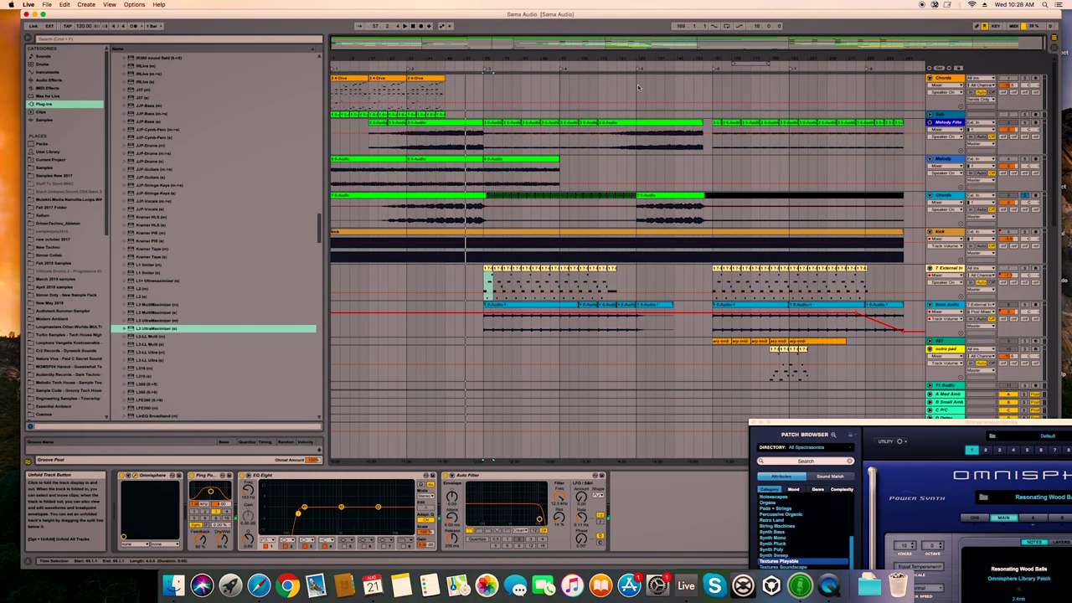
double_click(425, 81)
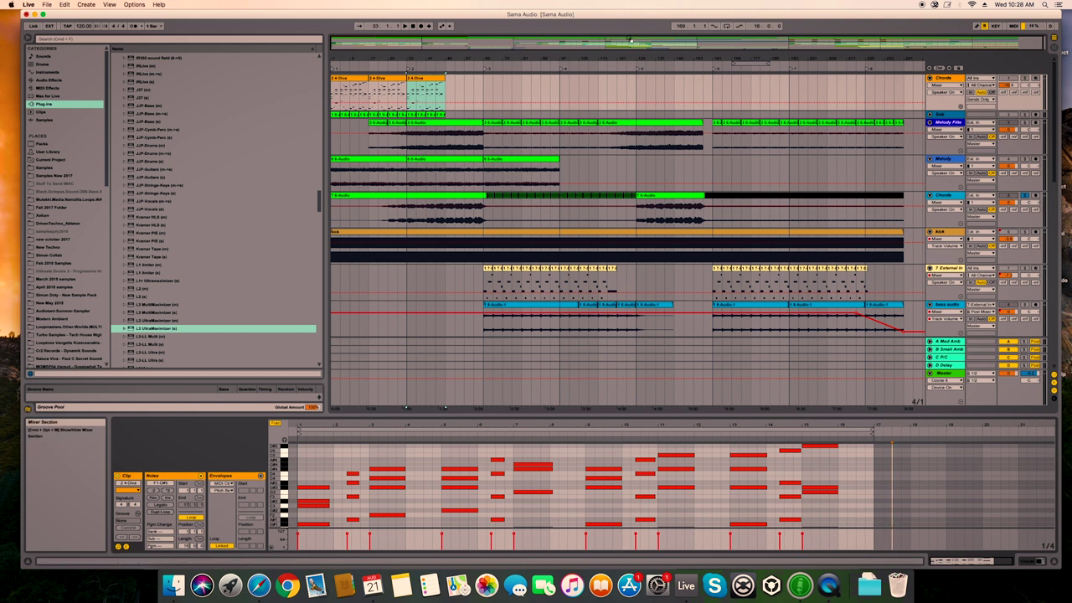
left_click(451, 62)
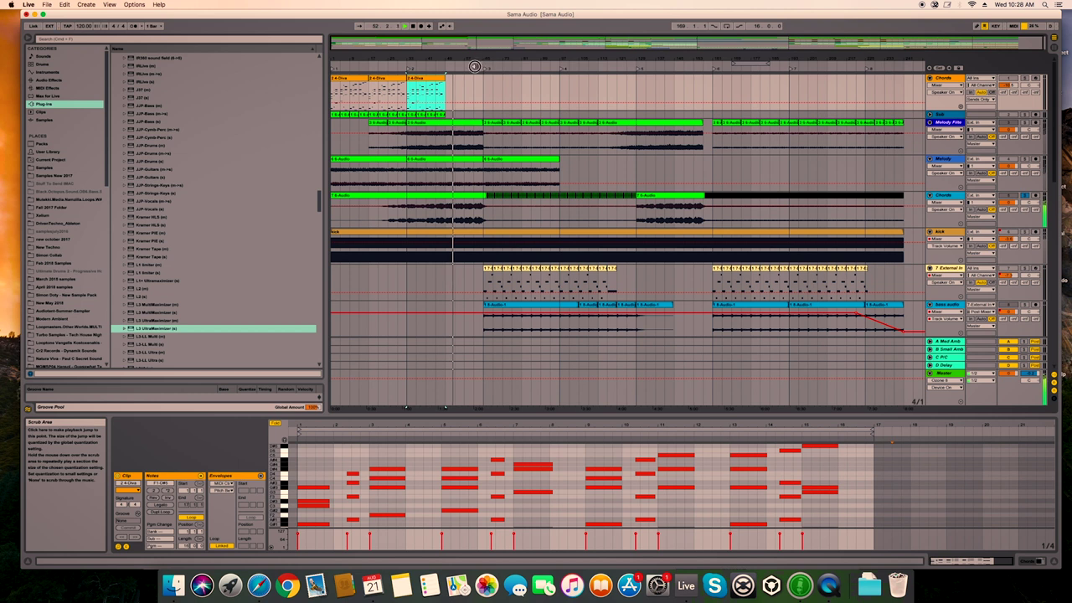
scroll(445, 408, "up", 3)
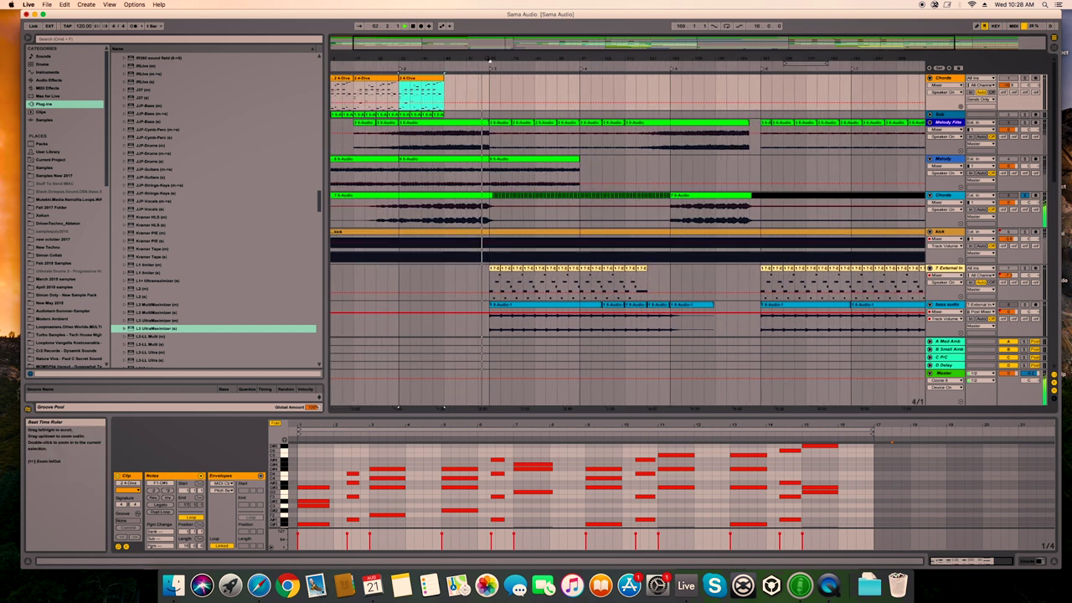
left_click_drag(445, 408, 436, 409)
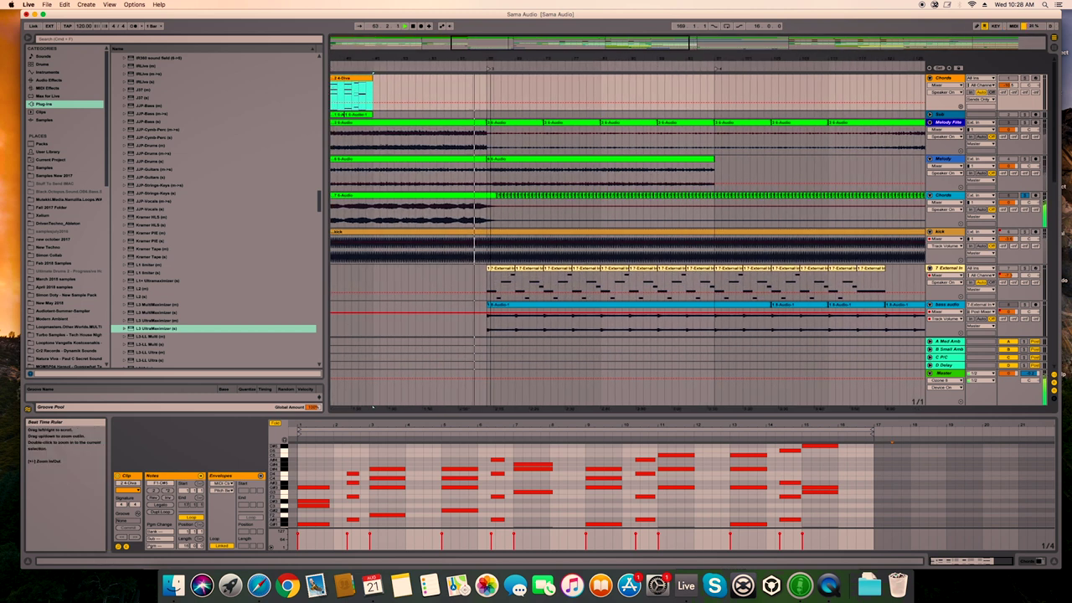
left_click_drag(436, 409, 435, 381)
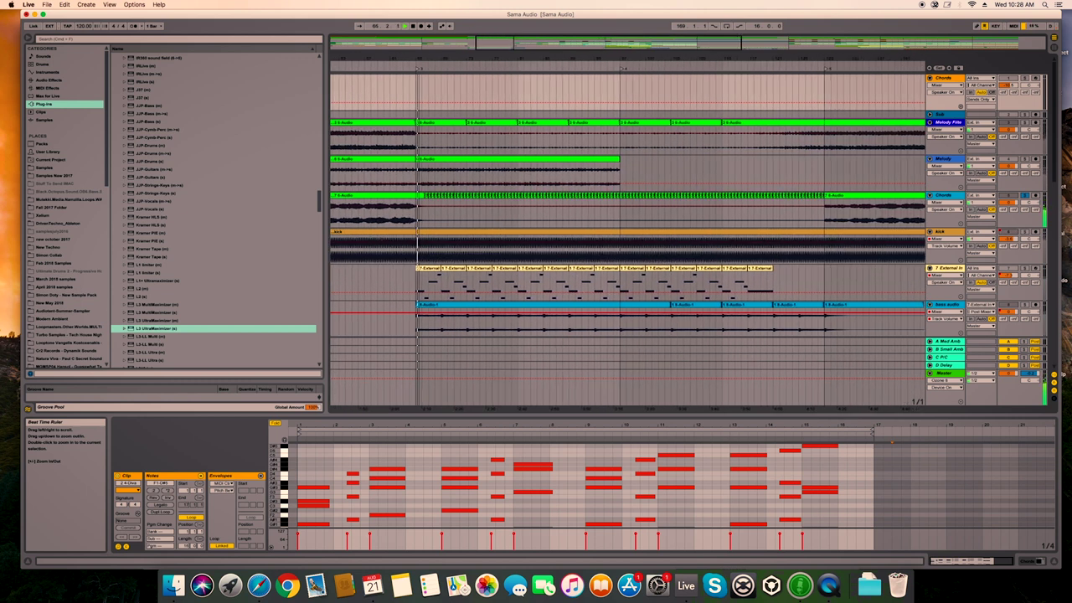
left_click_drag(420, 50, 421, 62)
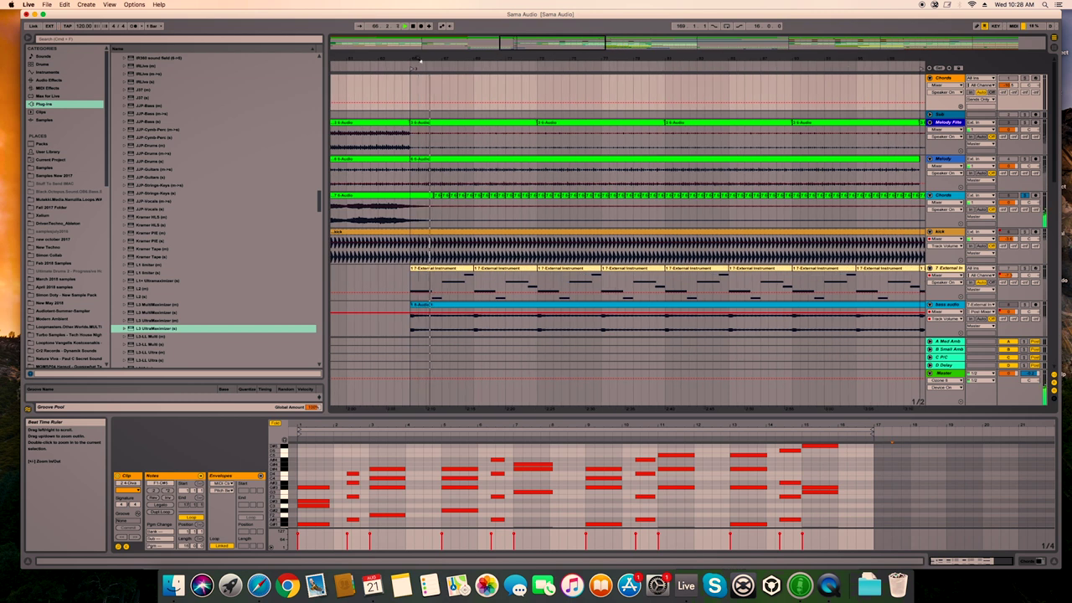
left_click_drag(509, 46, 667, 107)
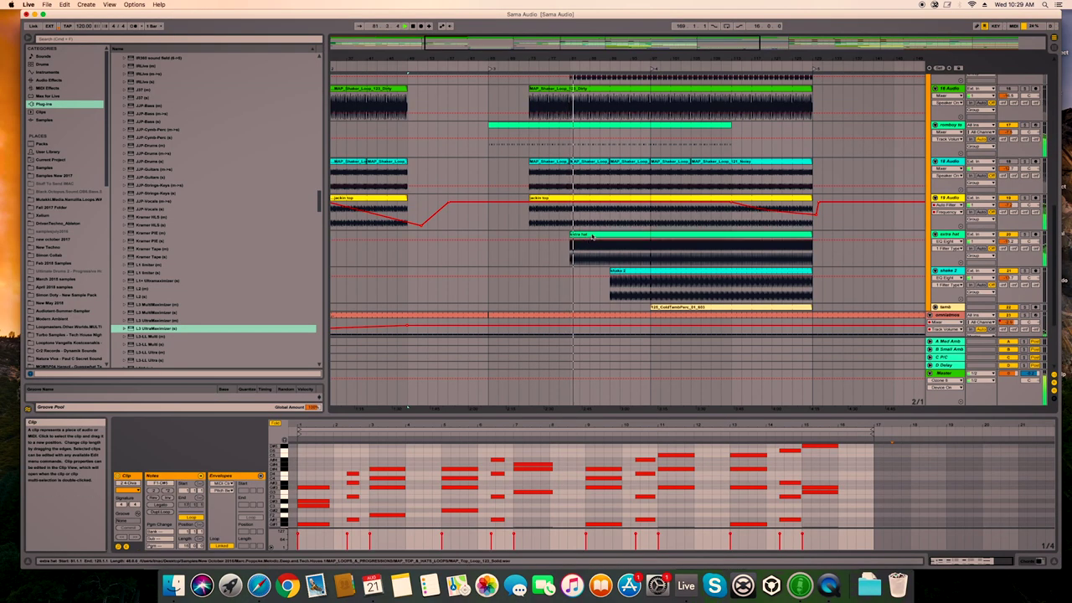
scroll(592, 235, "up", 3)
scroll(593, 231, "up", 3)
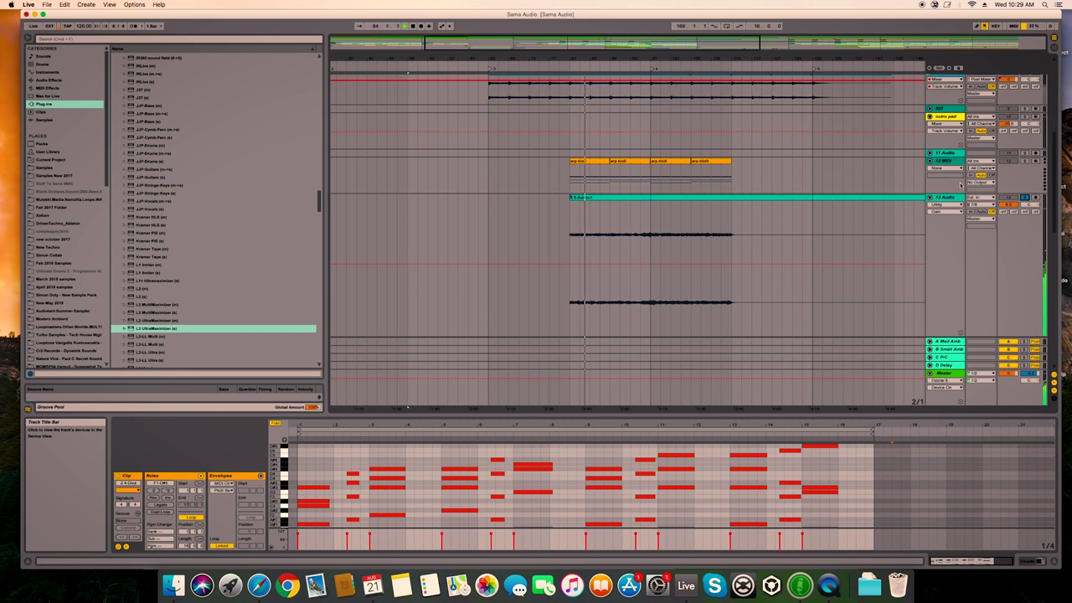
Step: Select the first arp-midi clip, resize the note editor, and insert a new audio track
left_click(598, 164)
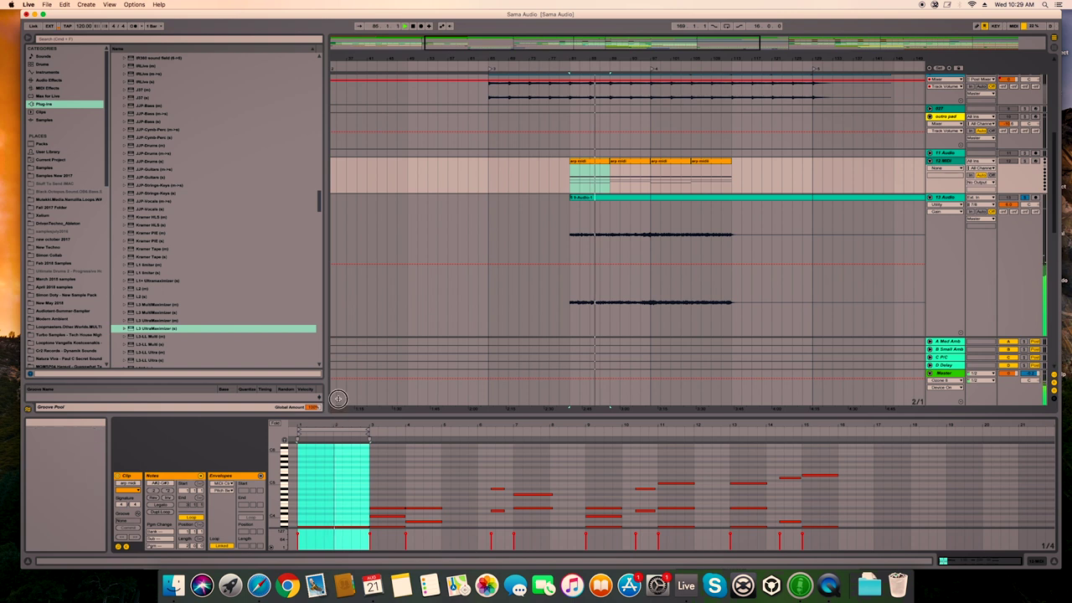
left_click_drag(339, 398, 343, 255)
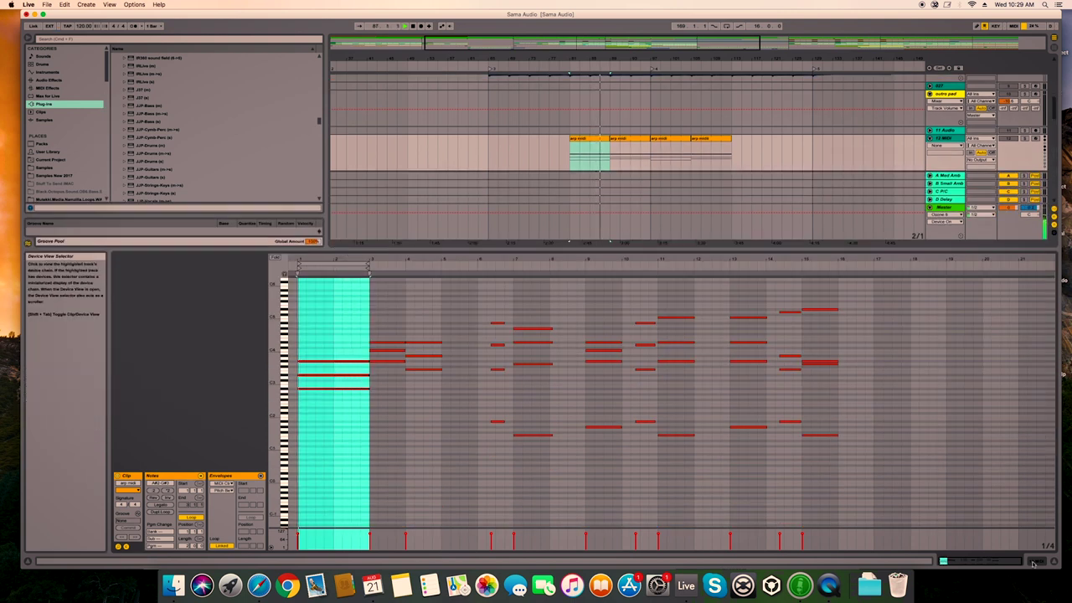
key("super+t")
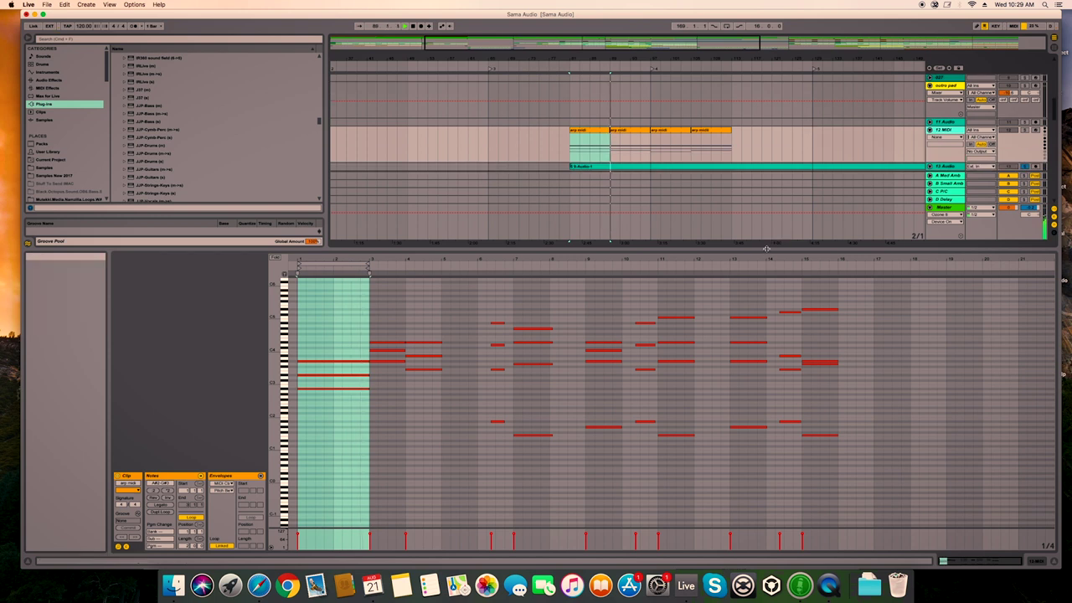
left_click_drag(767, 249, 754, 429)
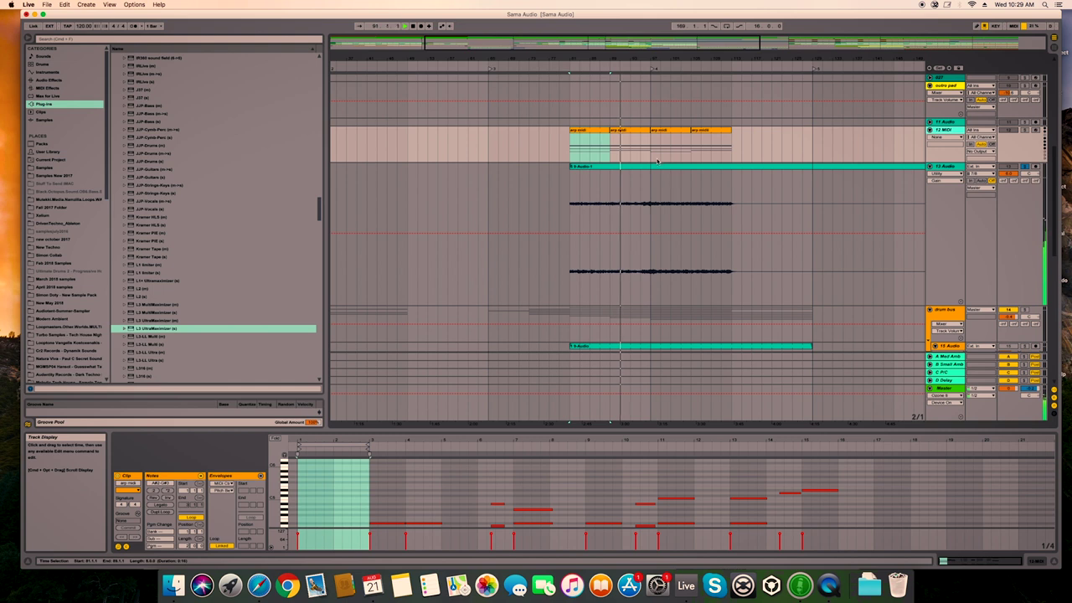
scroll(694, 238, "up", 3)
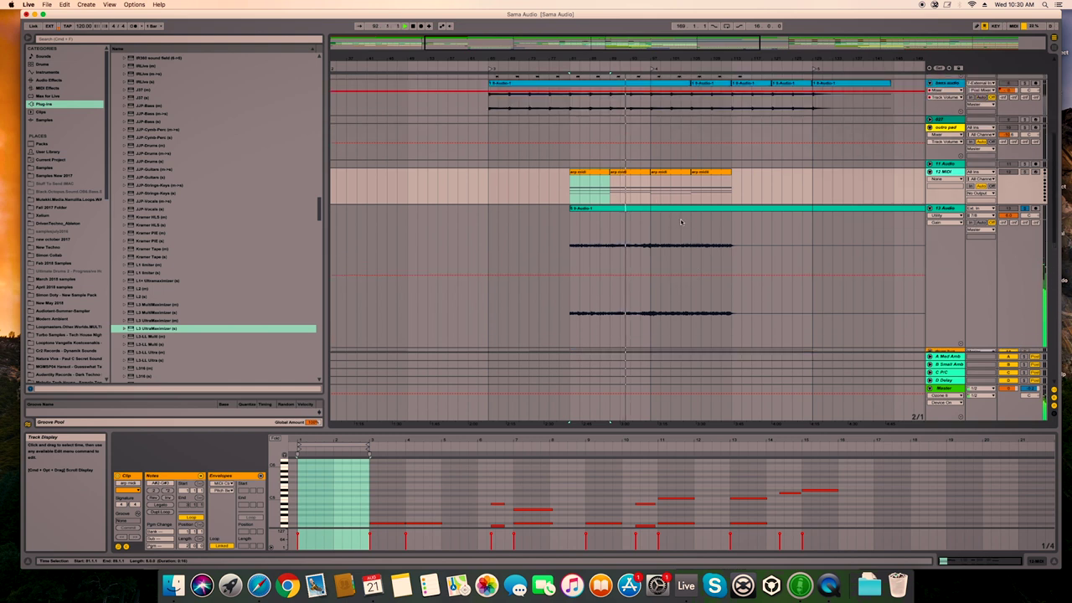
scroll(690, 235, "up", 5)
scroll(686, 230, "up", 5)
scroll(683, 226, "down", 12)
scroll(684, 226, "up", 4)
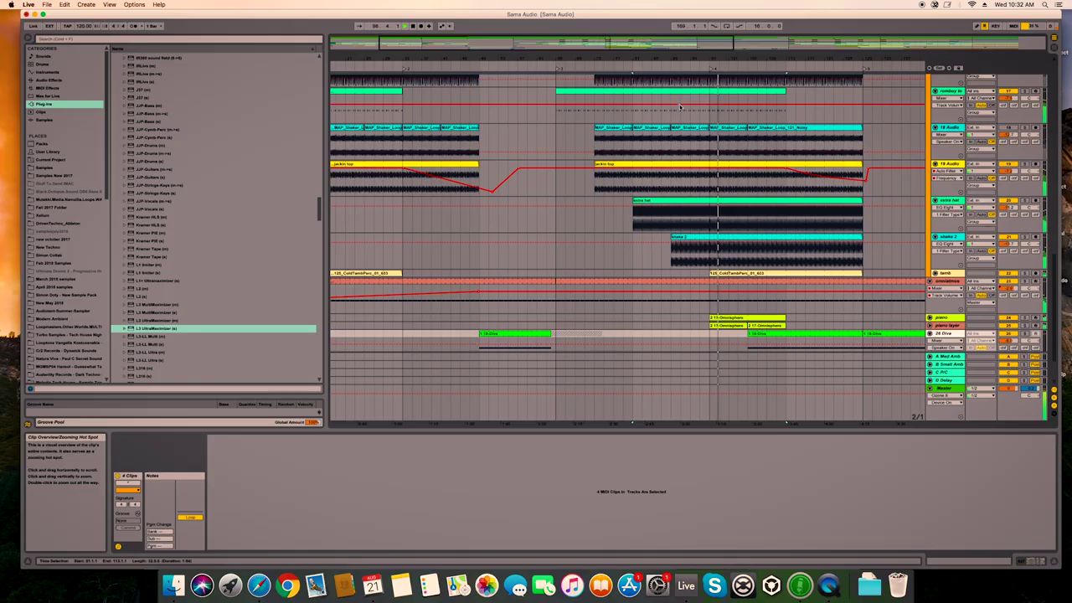
scroll(680, 107, "down", 3)
Step: Zoom the arrangement out and back in on the clips
left_click_drag(658, 39, 892, 145)
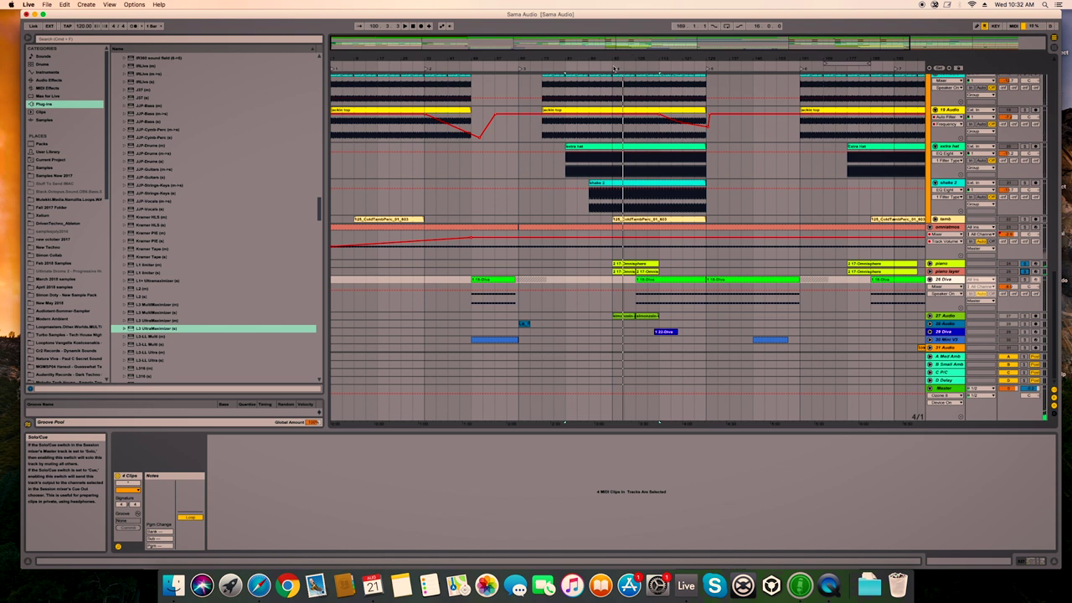
left_click_drag(607, 62, 606, 59)
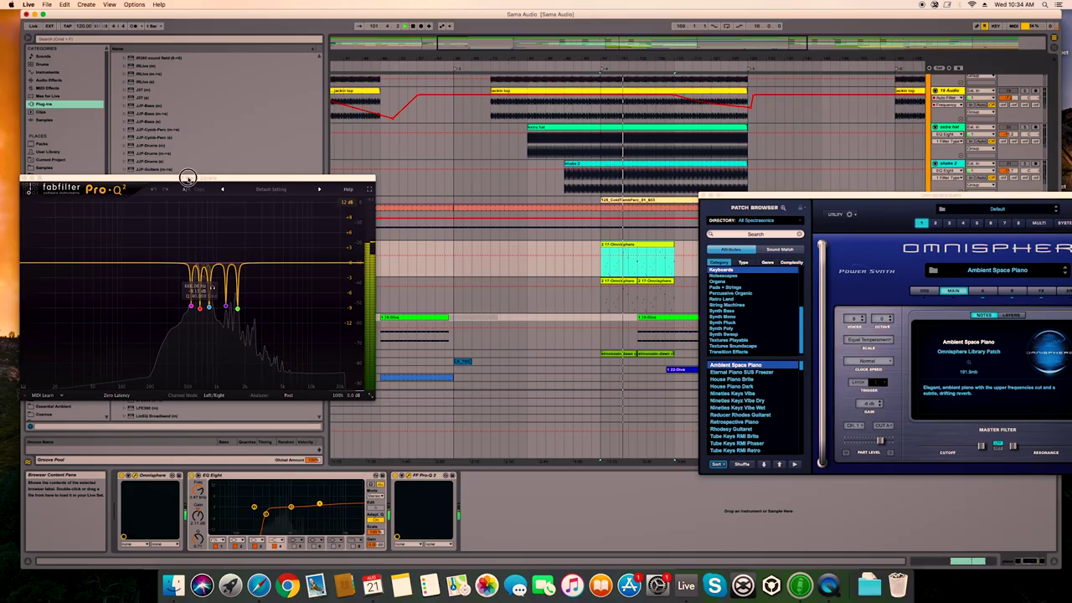
Step: Move the Pro-Q 2 window and lower one notch from 1249 Hz to about 539 Hz
left_click_drag(188, 179, 365, 133)
left_click_drag(406, 225, 382, 242)
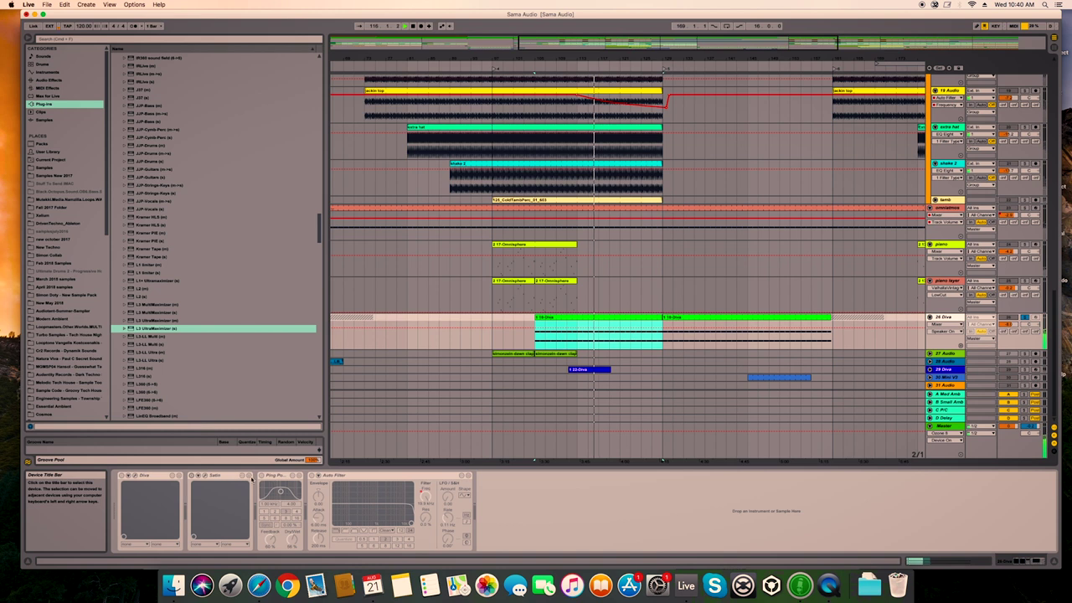
Step: Unsolo 26 Diva and show Auto Filter automation on the extra hat and shaker 2 lanes
left_click(1022, 319)
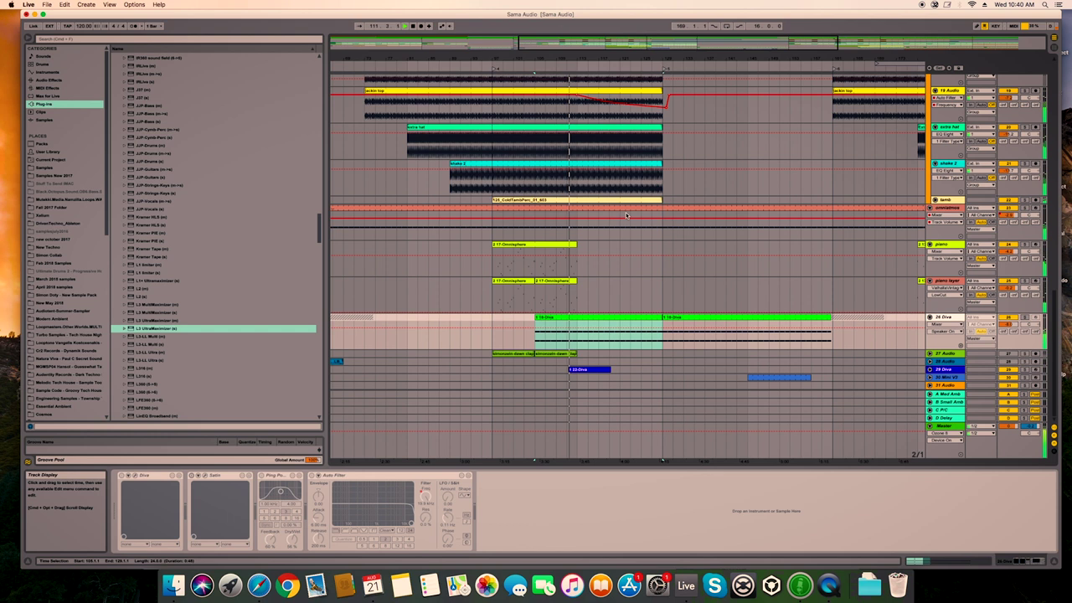
scroll(636, 201, "up", 1)
left_click(950, 150)
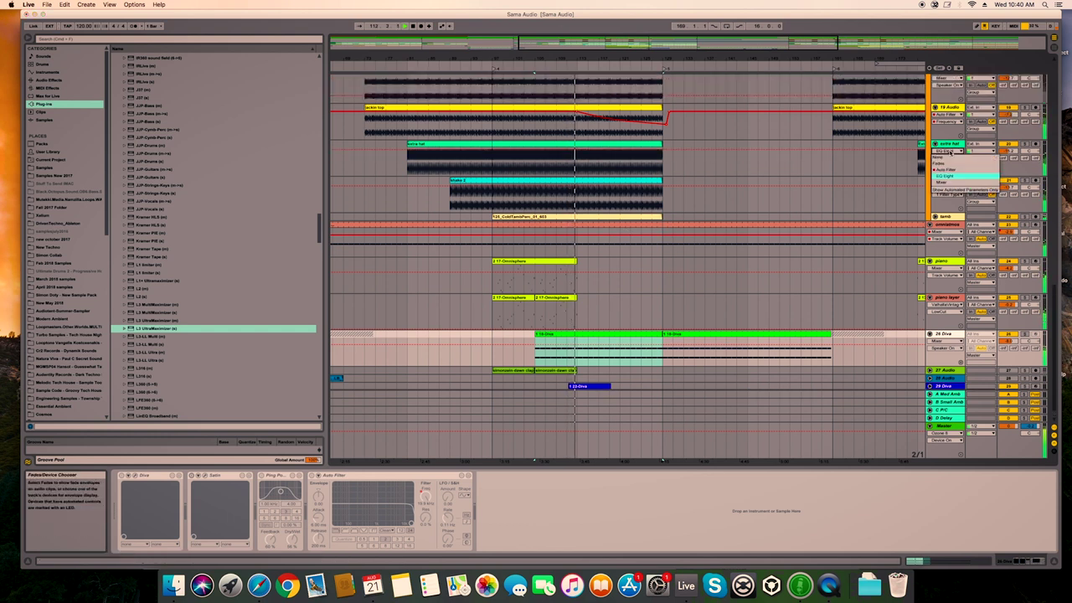
left_click(950, 171)
left_click(950, 186)
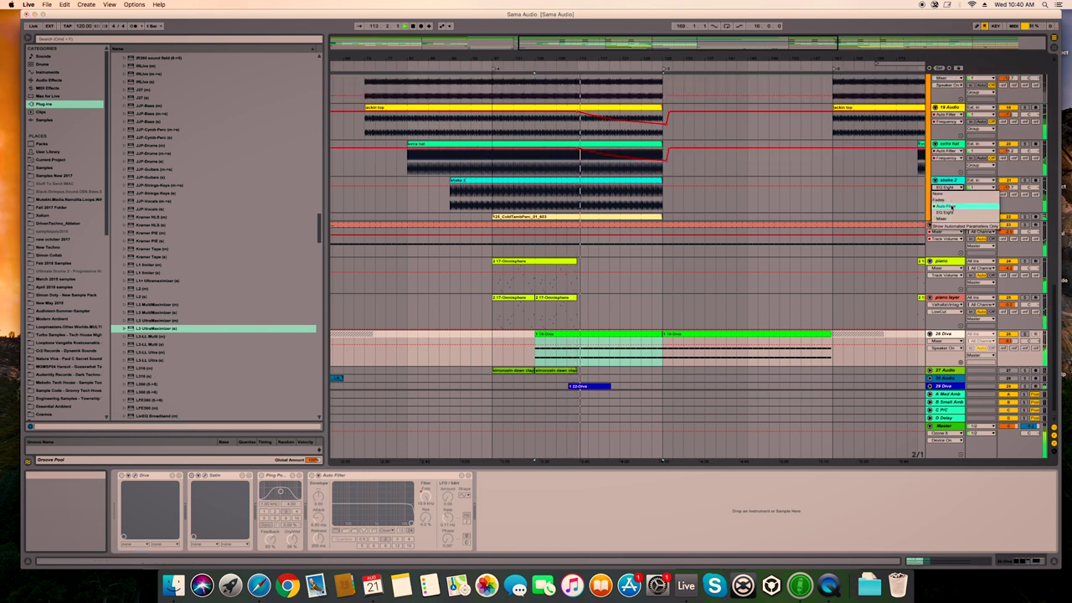
left_click(950, 206)
scroll(757, 180, "up", 5)
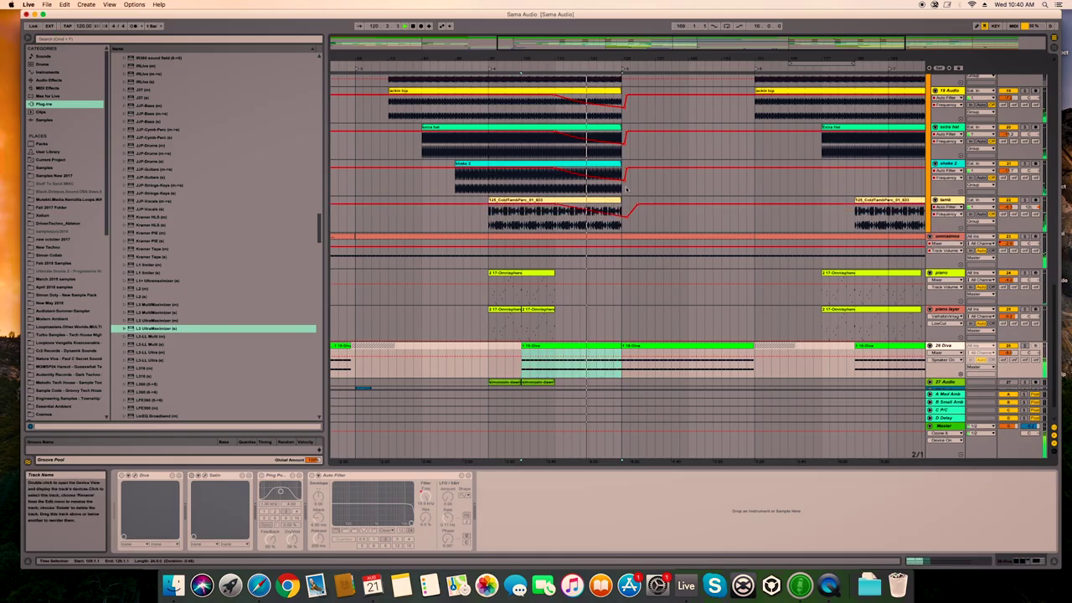
scroll(700, 186, "up", 2)
scroll(700, 187, "up", 2)
scroll(701, 187, "up", 2)
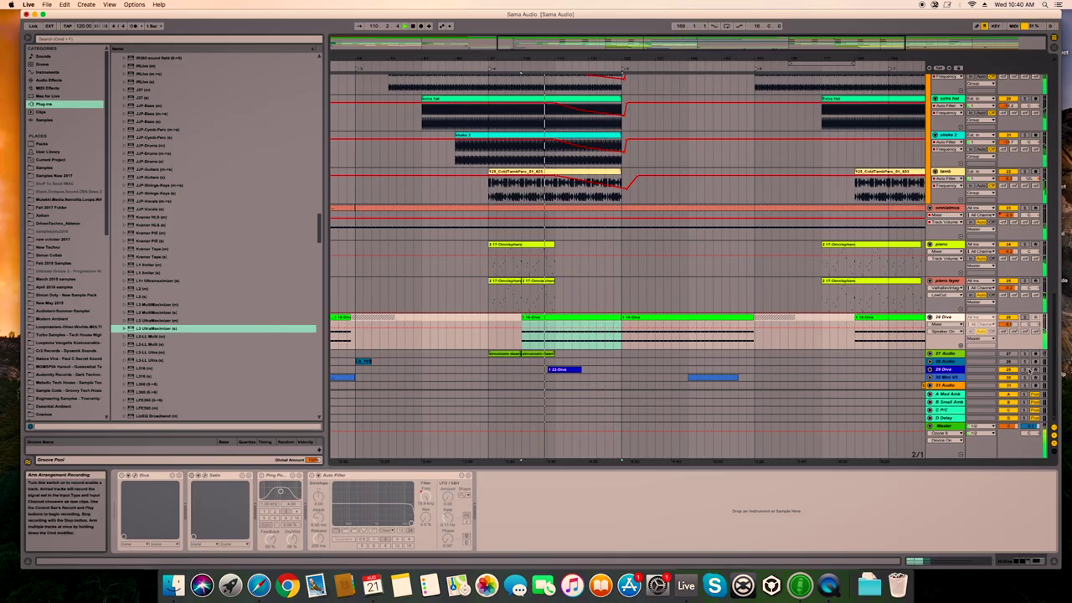
Step: Unfold 29 Diva, zoom out slightly, and bring up the Diva and Mini V3 device chains
left_click(931, 369)
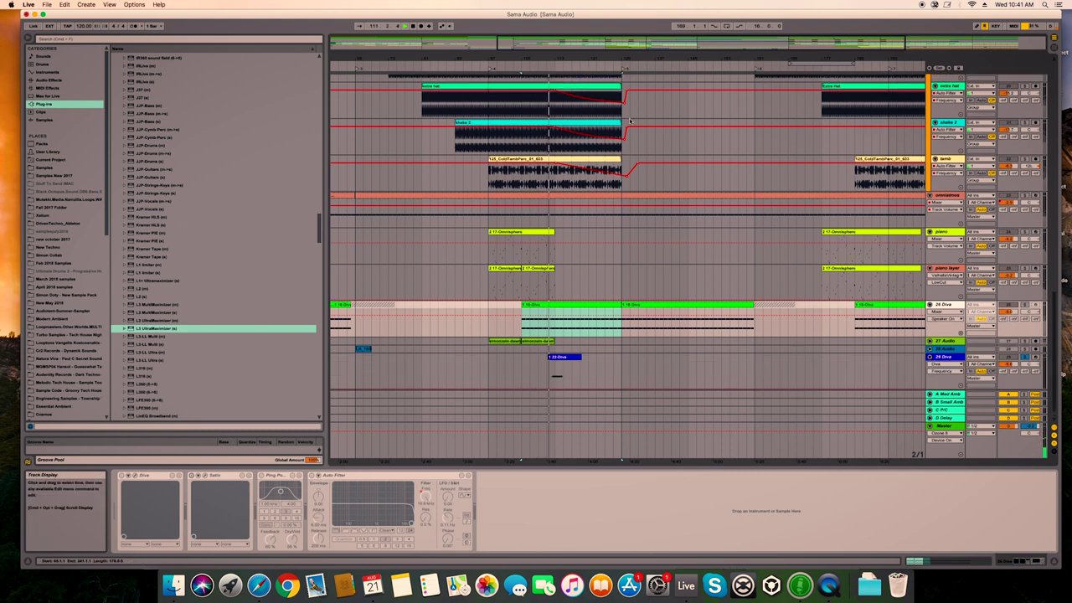
key("minus")
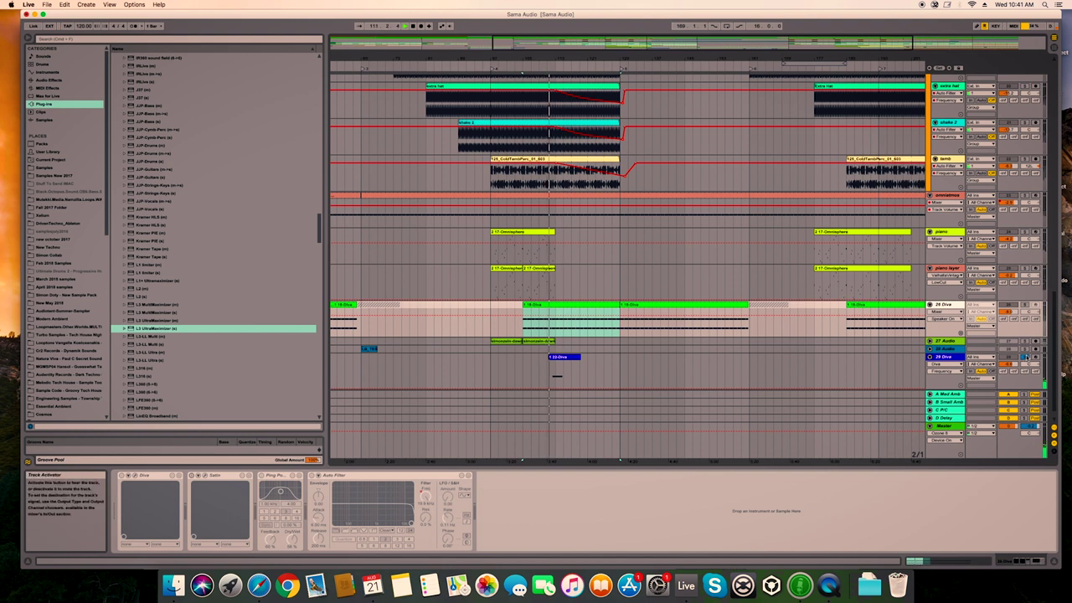
left_click(941, 355)
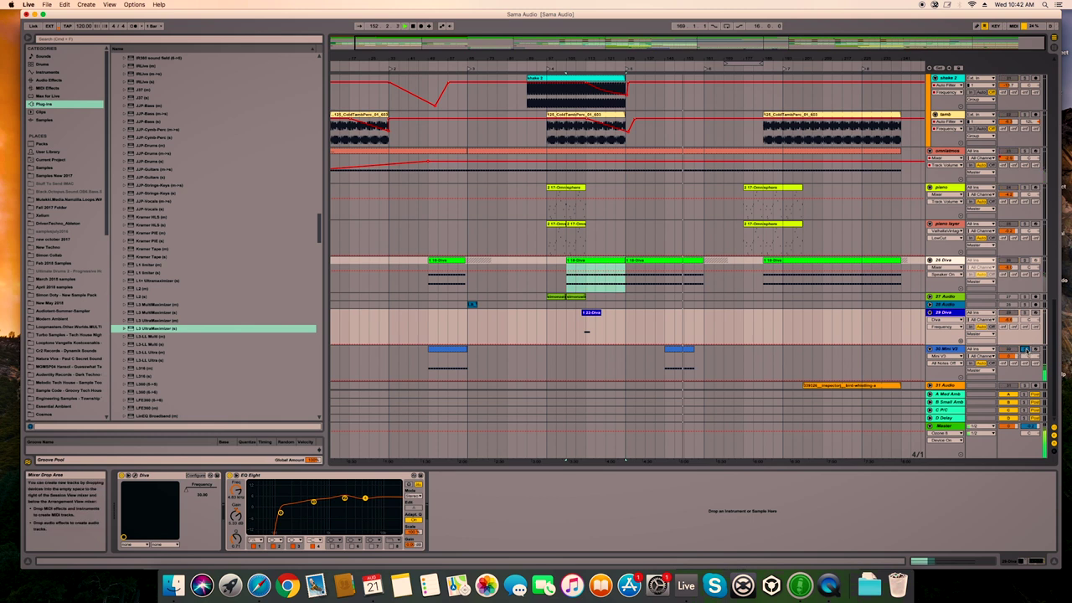
left_click(939, 349)
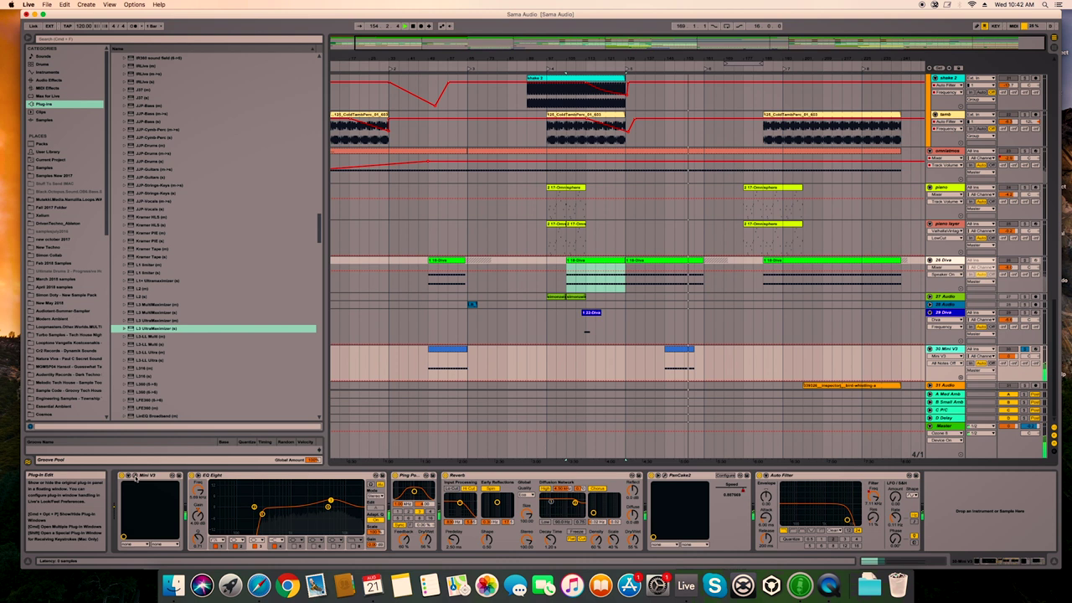
Step: Open and close the Mini V synth window, then open the PanCake 2 auto-pan interface
left_click(135, 475)
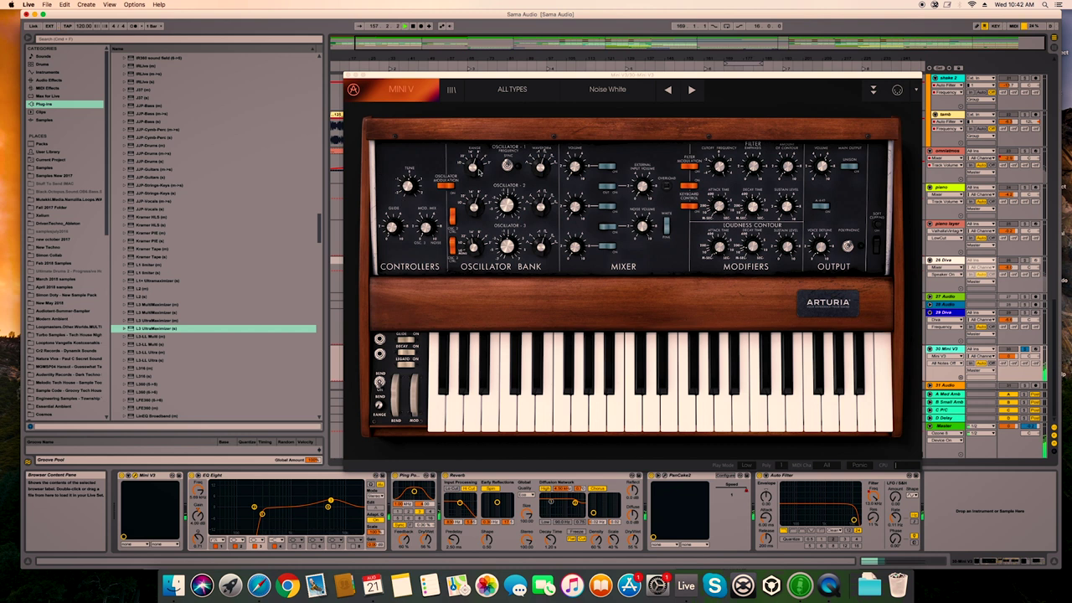
key("super+alt+p")
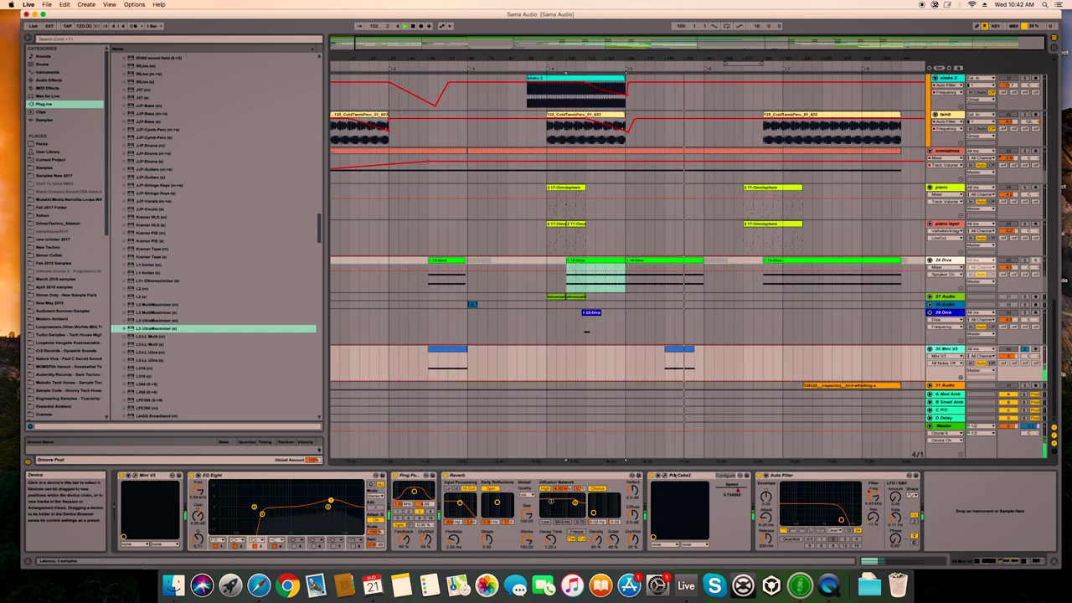
left_click(679, 475)
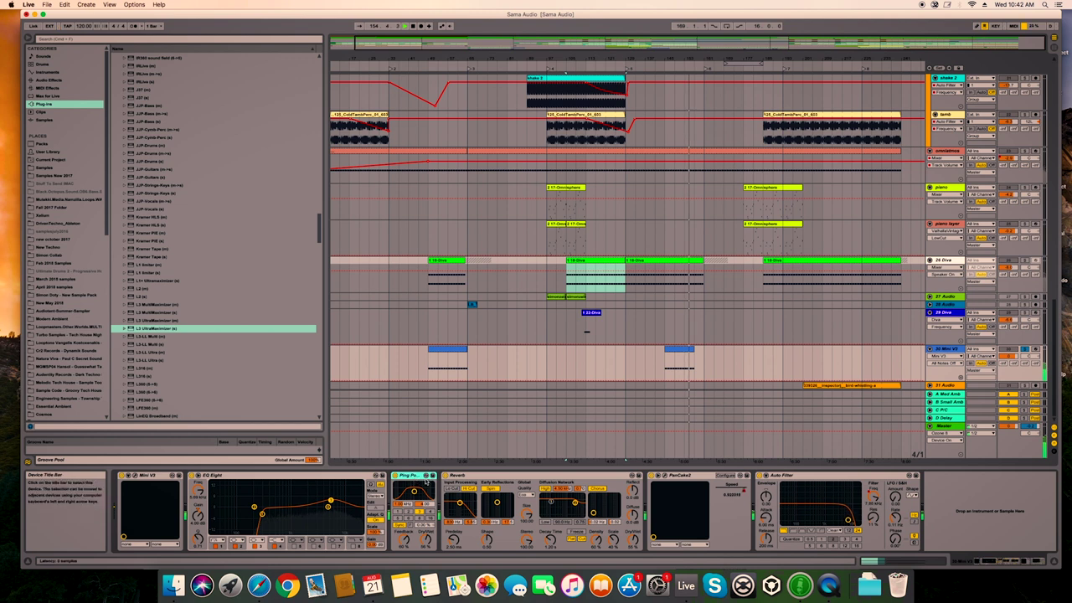
left_click(547, 475)
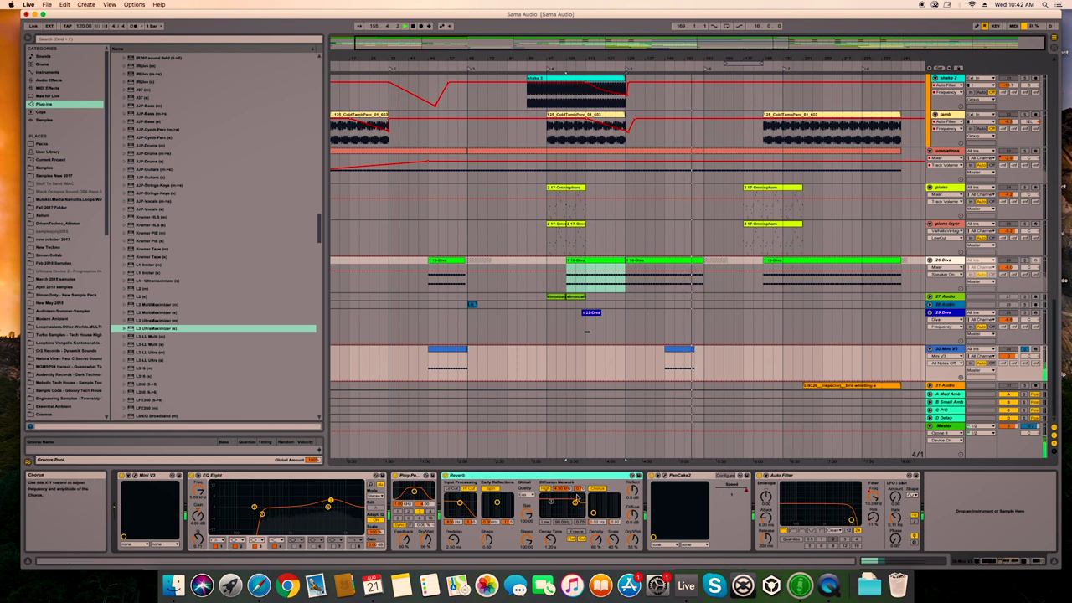
left_click(670, 477)
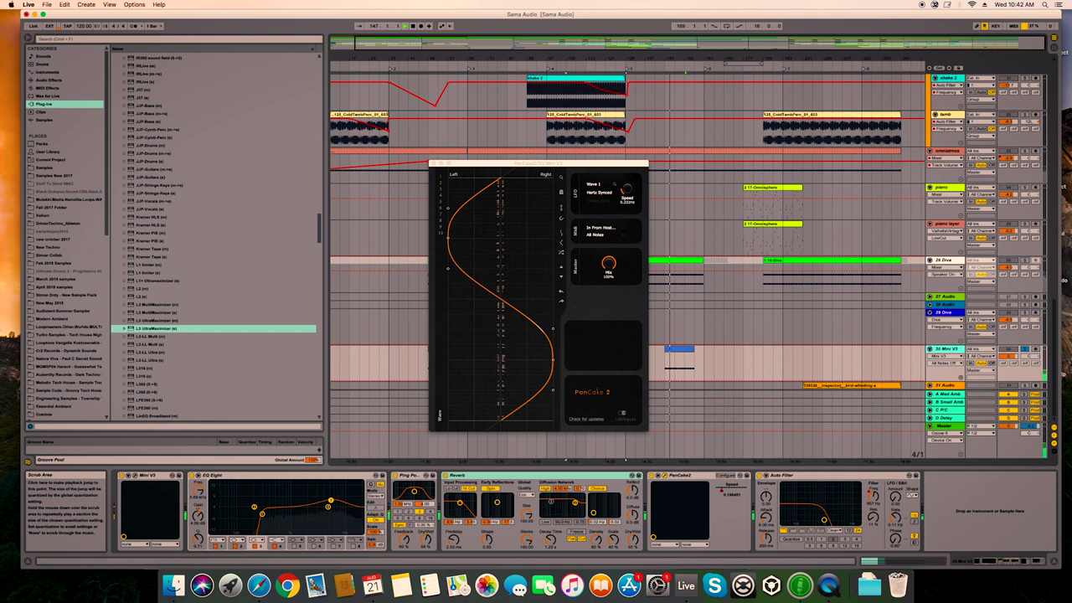
Step: Zoom in on the arrangement and set the playback start point at bar 120
left_click_drag(685, 58, 702, 60)
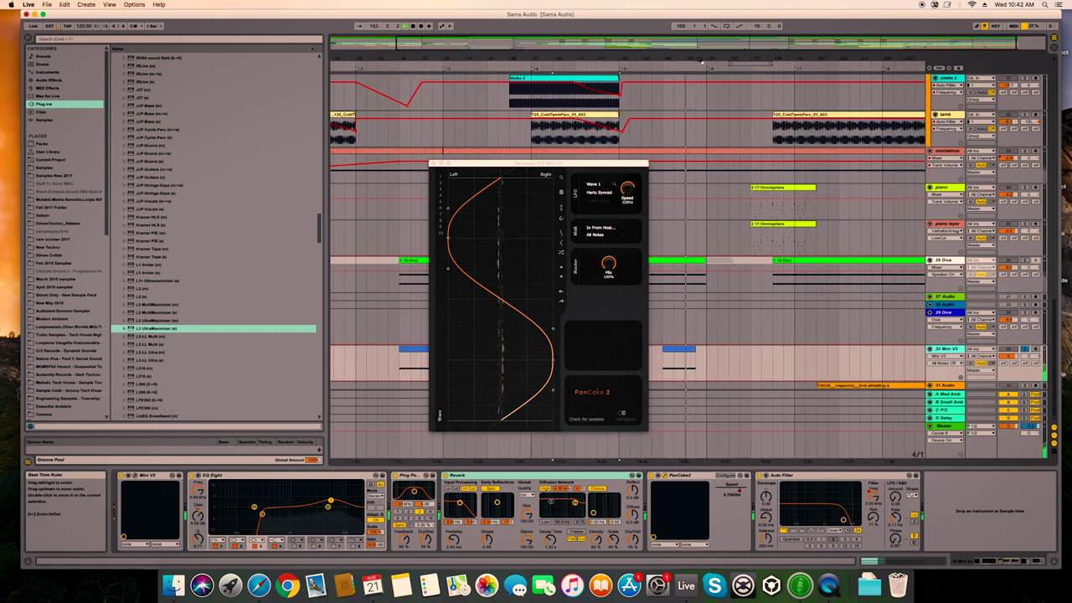
left_click(1024, 349)
left_click(832, 269)
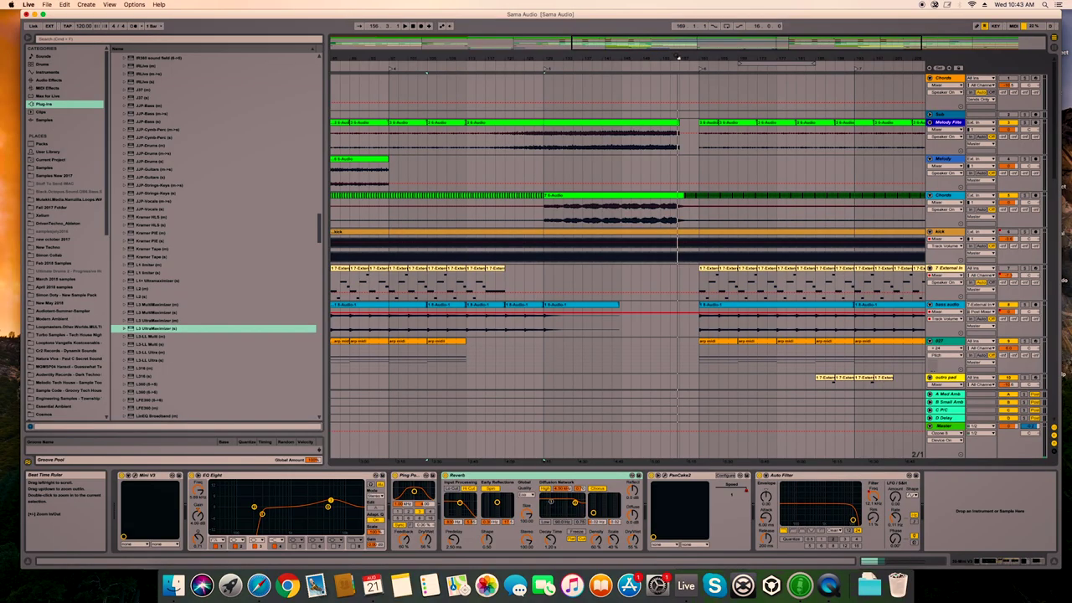
Step: Zoom into the arrangement and start playback from the later section, jumping further ahead
left_click_drag(679, 57, 686, 183)
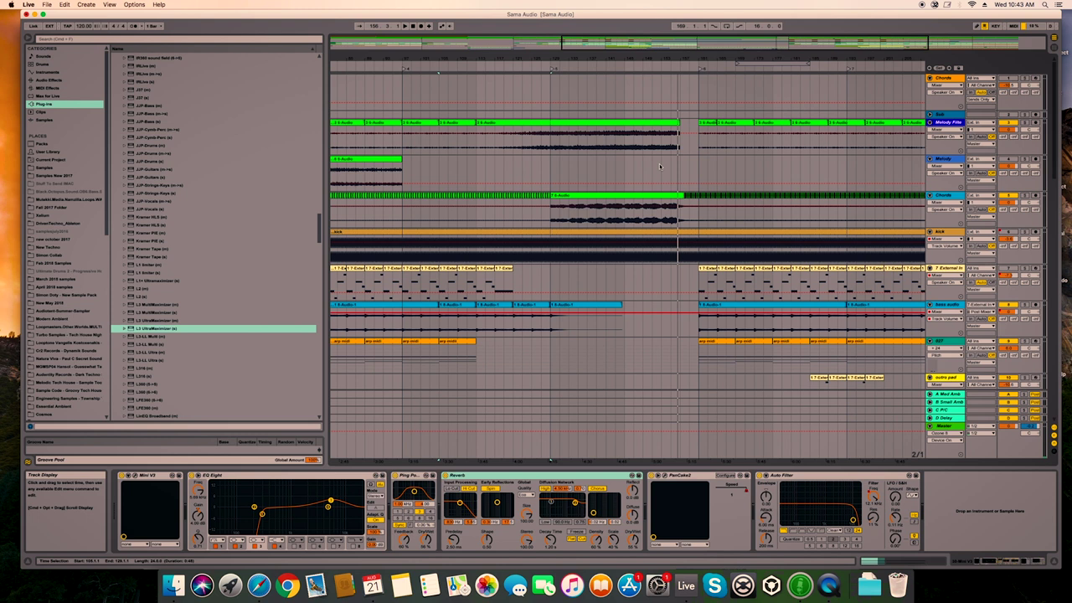
left_click_drag(694, 60, 692, 60)
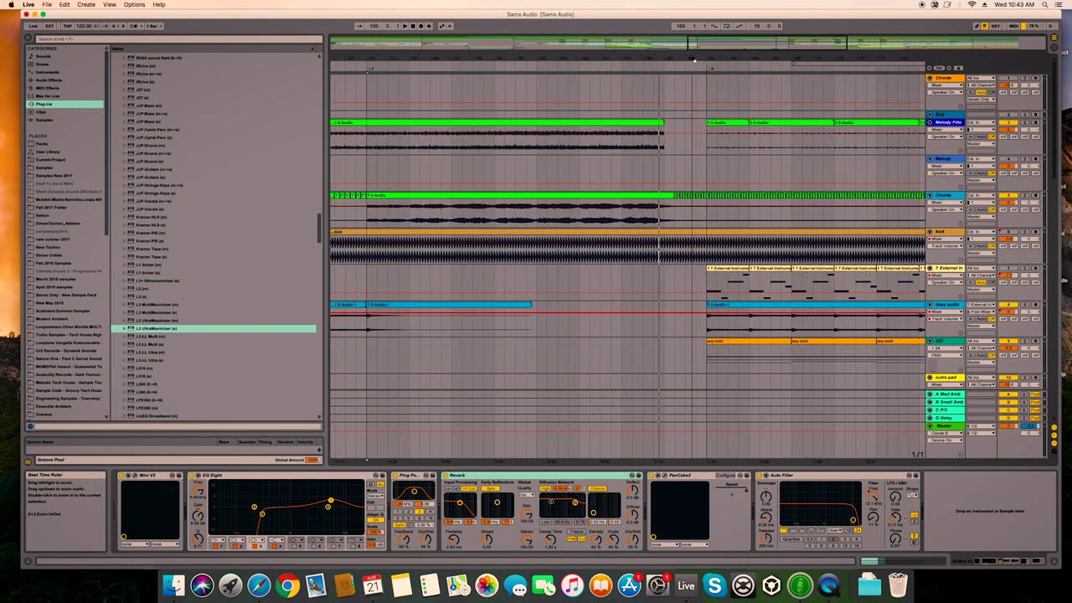
left_click(577, 65)
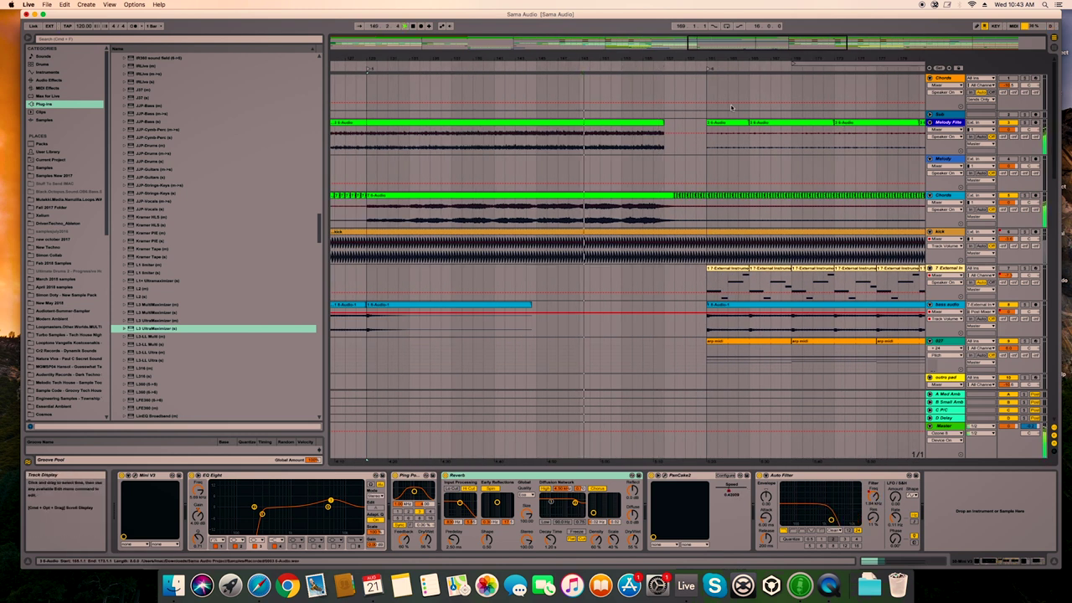
left_click(645, 62)
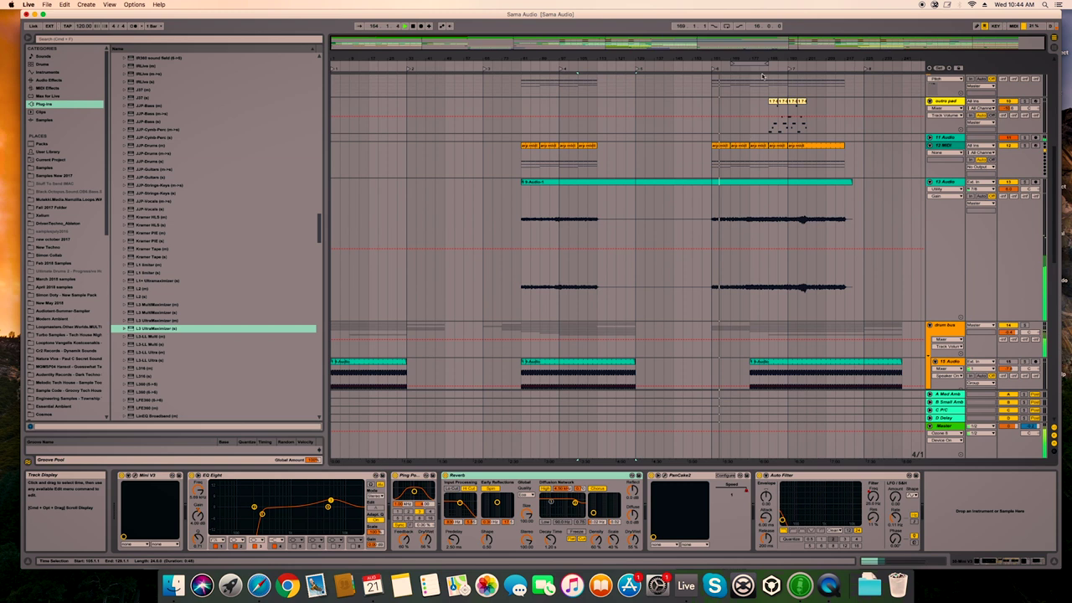
scroll(762, 118, "up", 5)
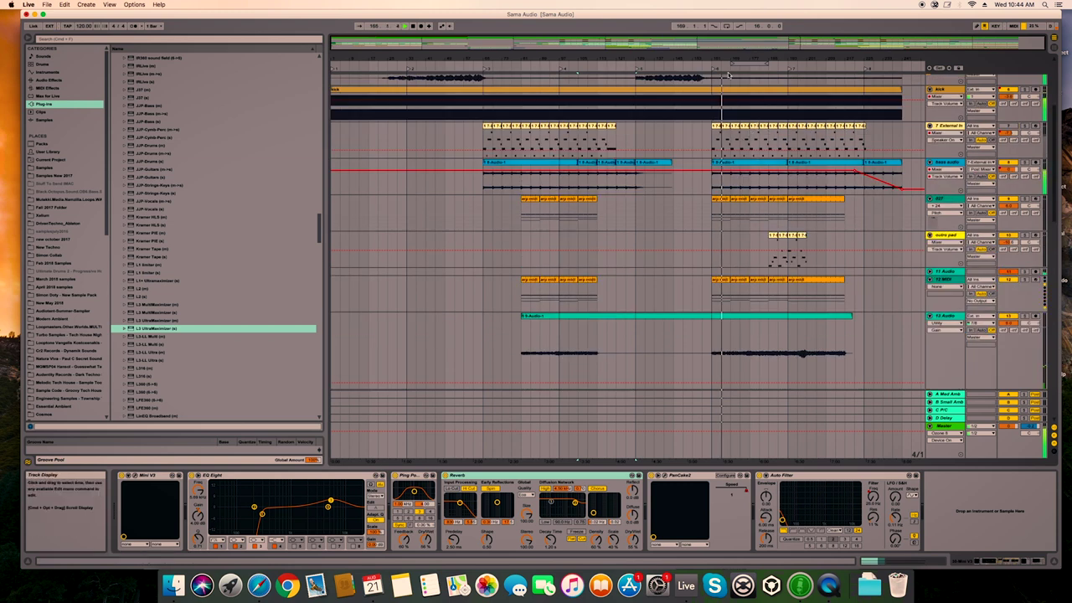
Step: Zoom the arrangement in horizontally using the beat ruler
left_click_drag(758, 56, 761, 100)
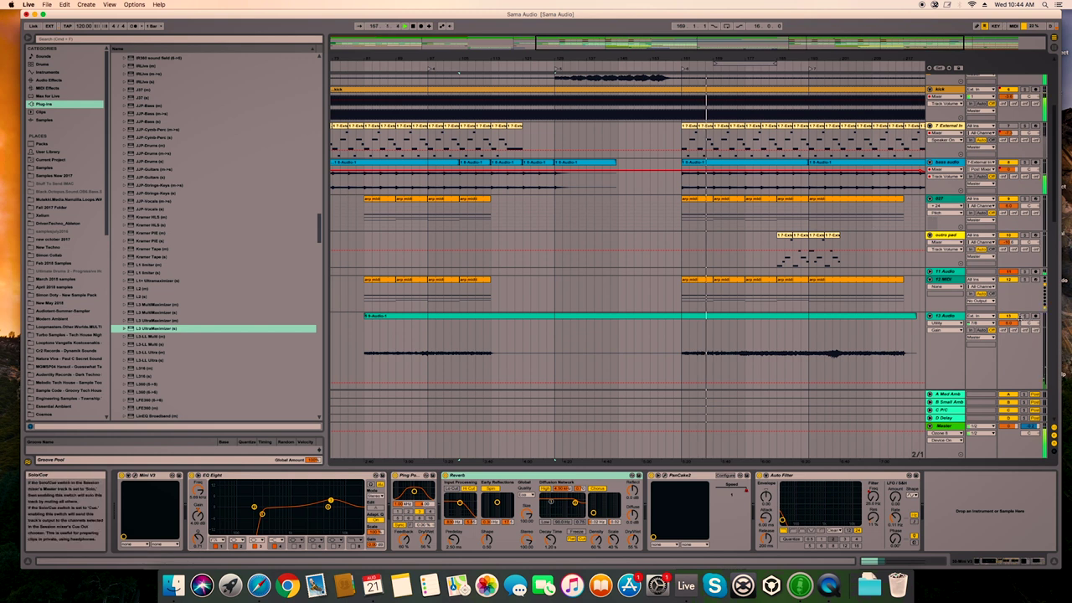
scroll(1011, 306, "down", 3)
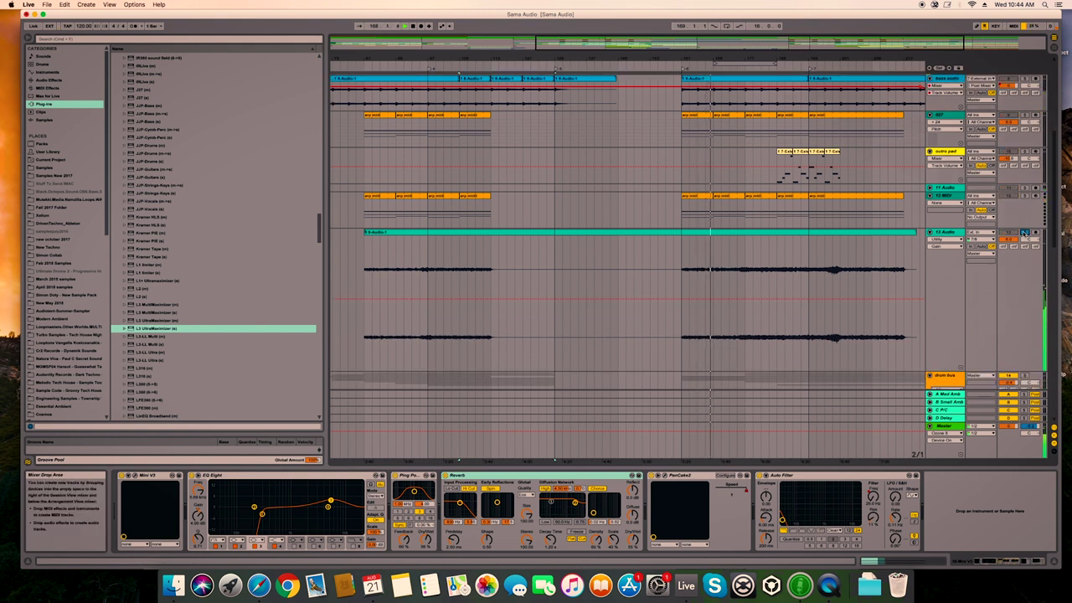
scroll(779, 289, "up", 2)
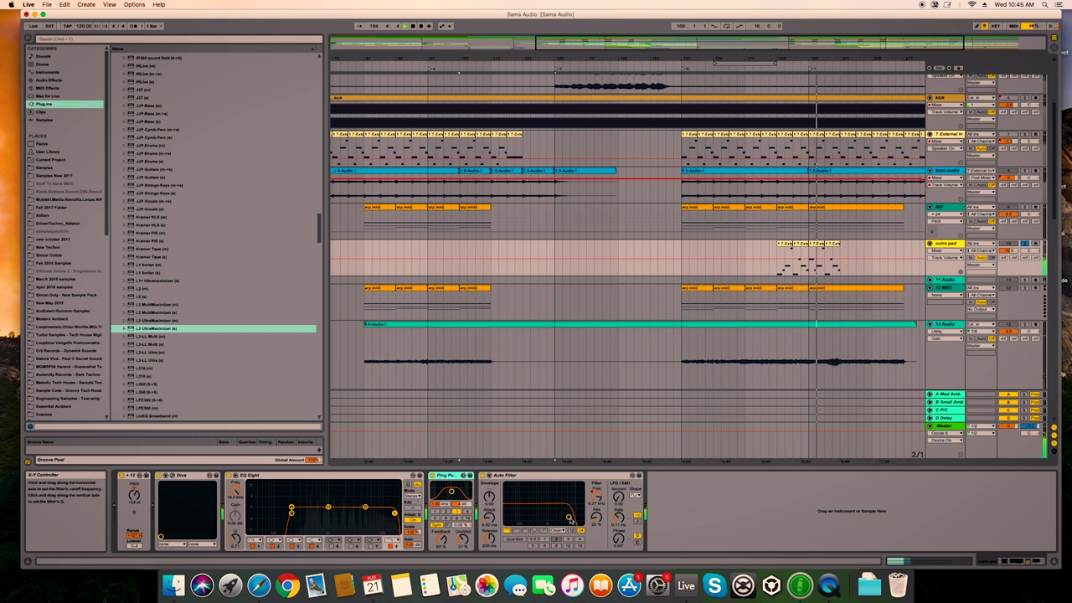
Step: Open the Diva synth's plug-in window from its device header
left_click(171, 475)
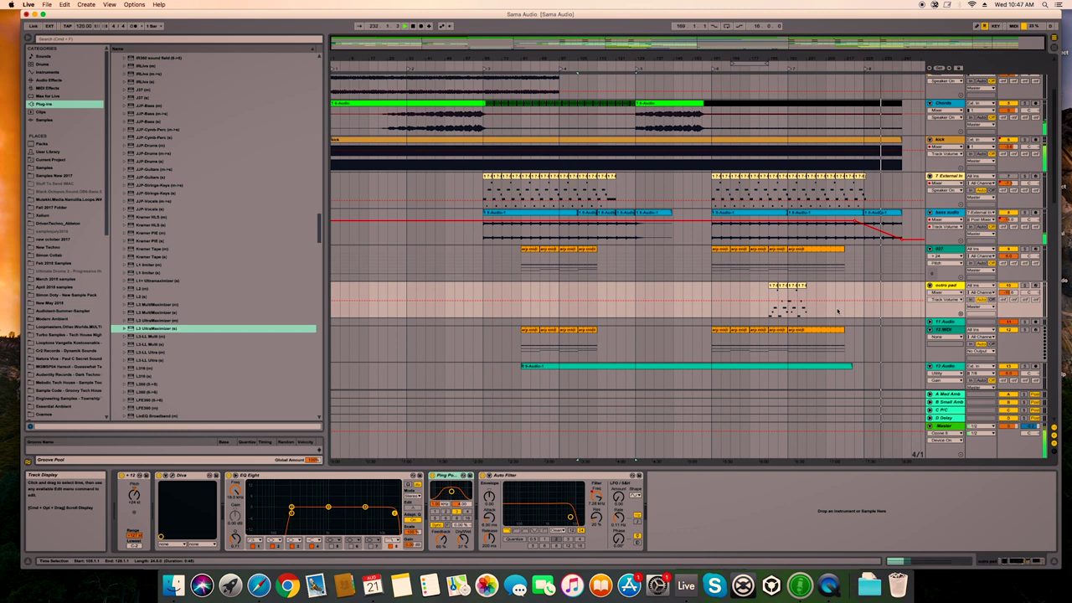
scroll(843, 312, "down", 2)
scroll(837, 309, "down", 2)
scroll(830, 302, "down", 2)
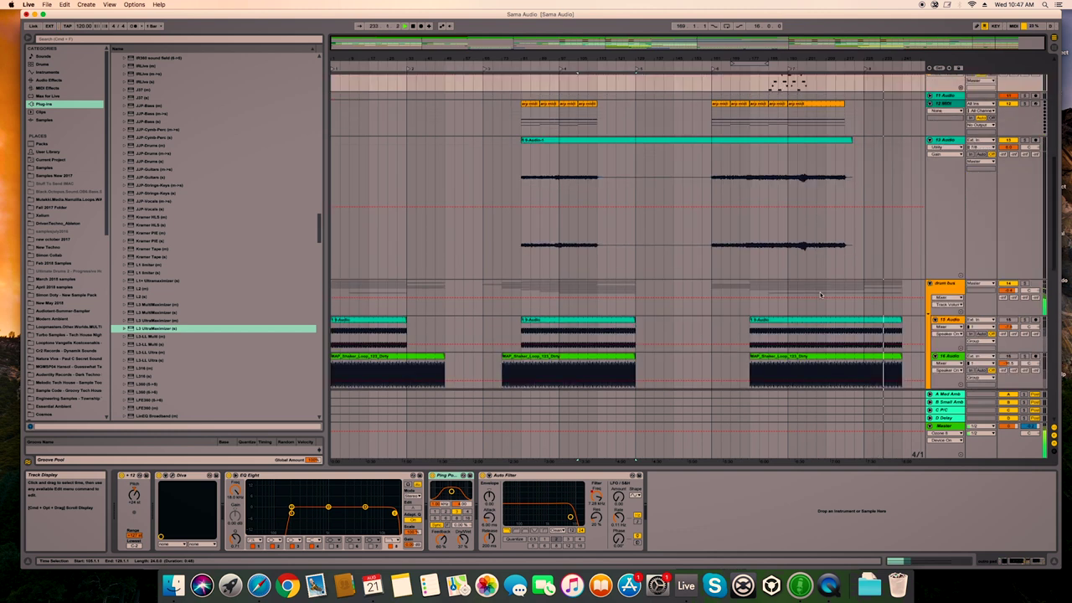
scroll(820, 295, "down", 2)
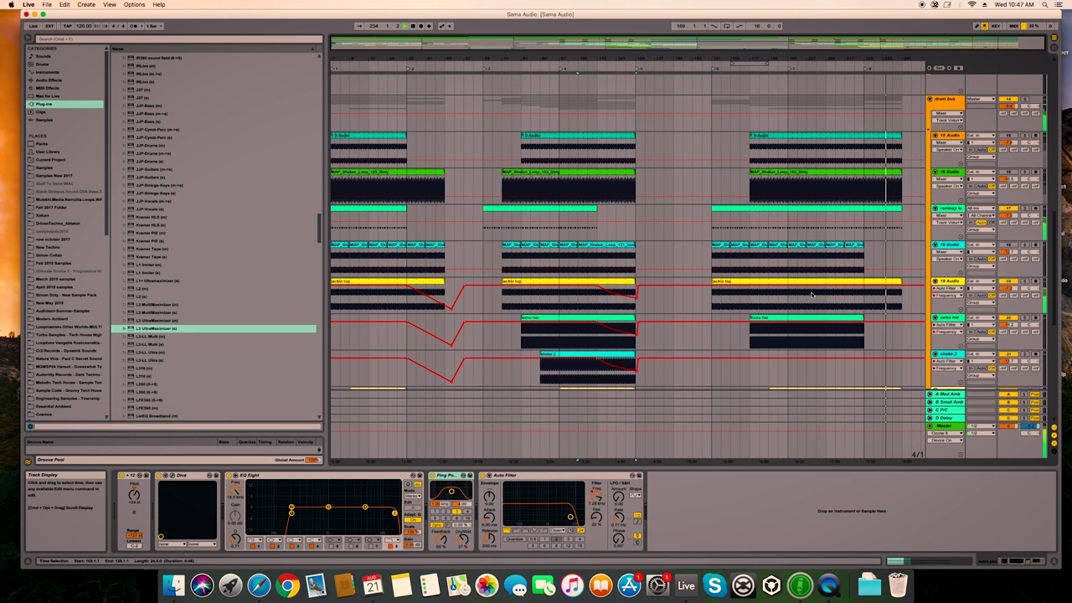
scroll(737, 309, "up", 6)
scroll(736, 309, "up", 2)
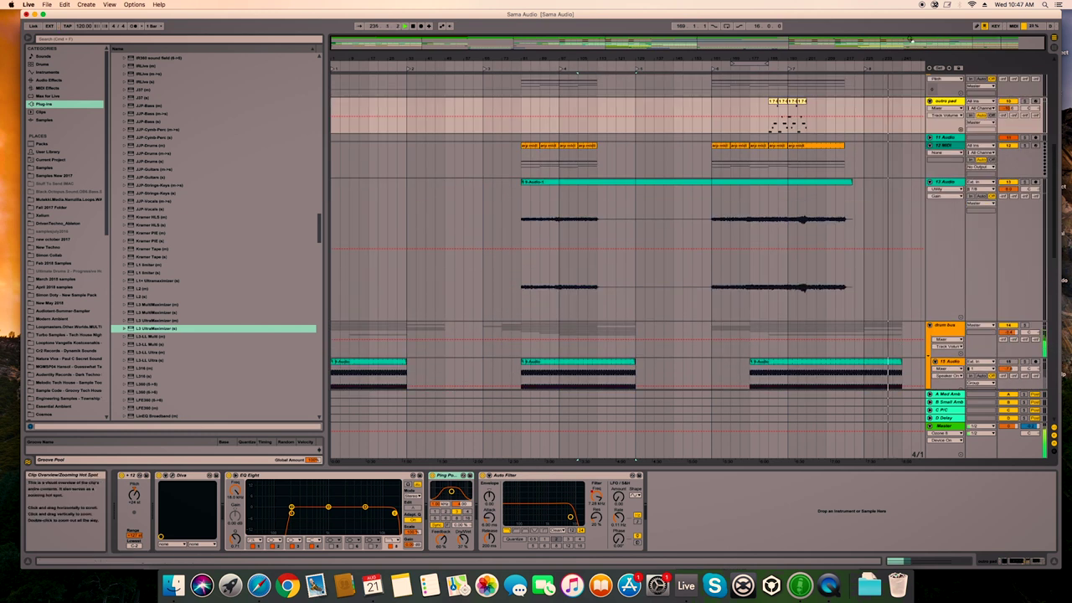
scroll(888, 169, "up", 8)
scroll(897, 159, "down", 1)
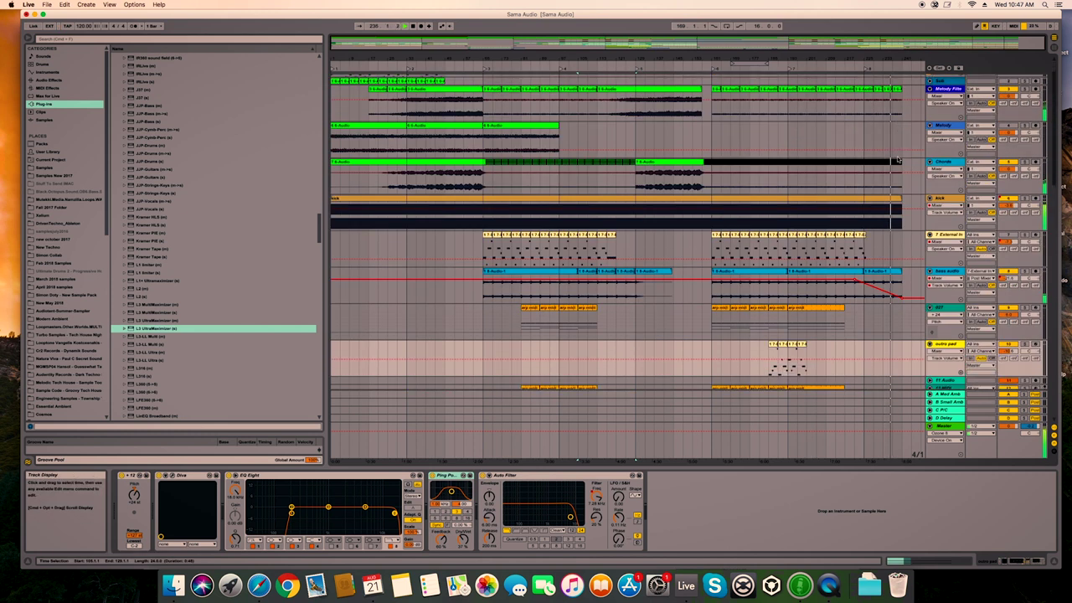
scroll(899, 159, "down", 2)
scroll(883, 140, "down", 3)
scroll(890, 160, "down", 2)
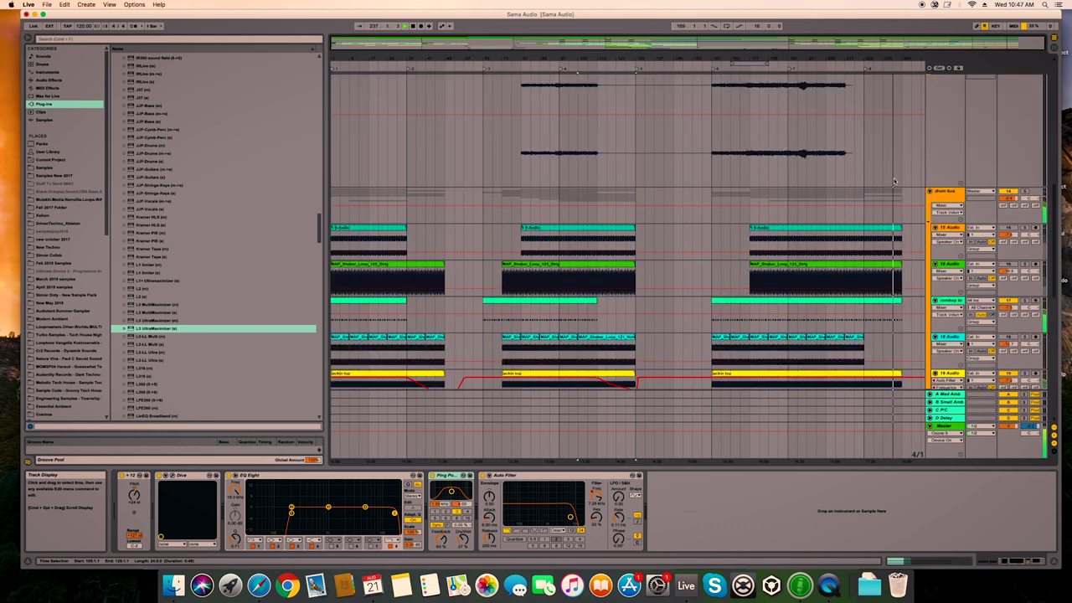
scroll(895, 178, "down", 3)
Step: Zoom the timeline in and back out, then view track 15's devices
left_click_drag(921, 65, 825, 90)
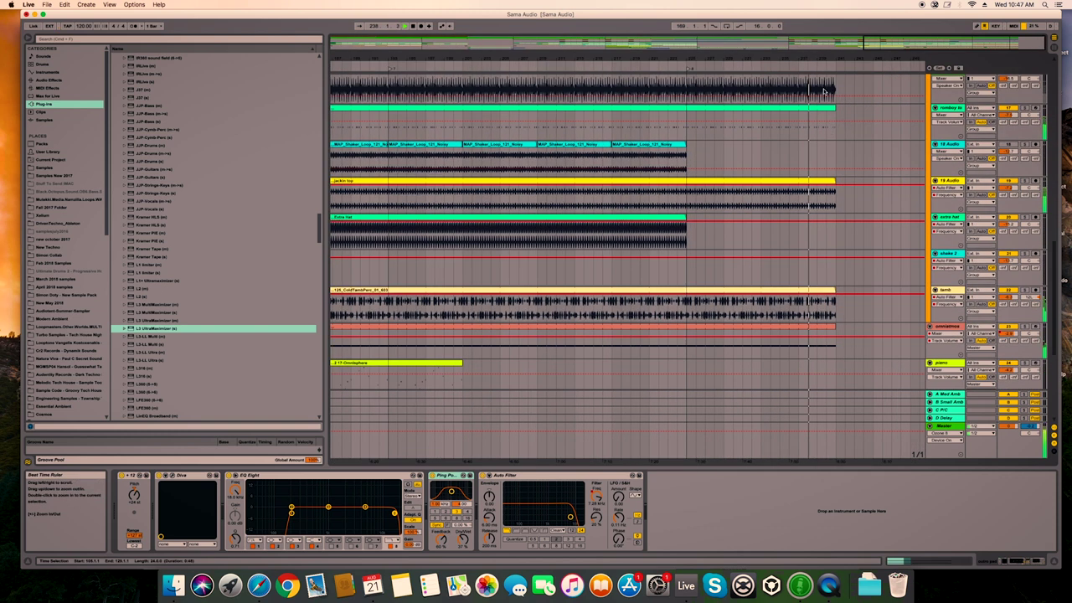
scroll(910, 94, "up", 2)
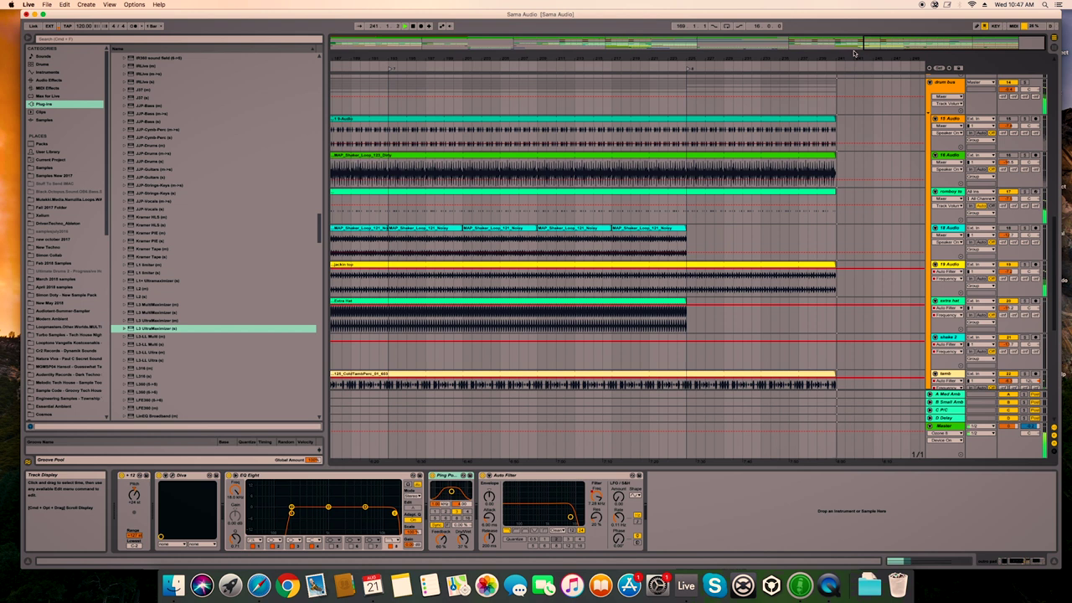
left_click_drag(854, 53, 854, 25)
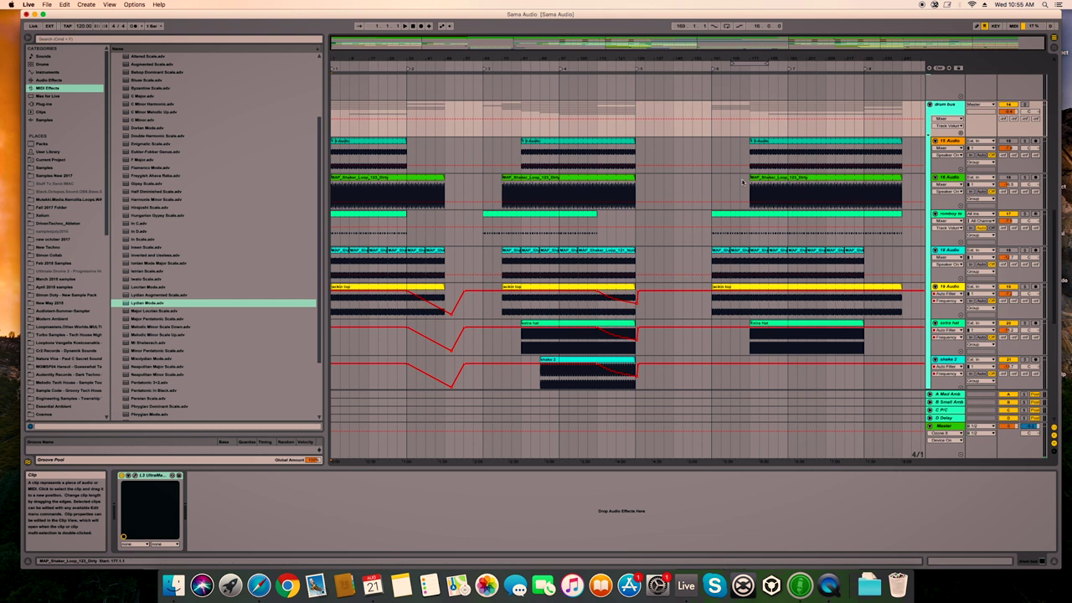
left_click(946, 144)
Step: View track 16's devices, then the drum bus's device chain
left_click(950, 182)
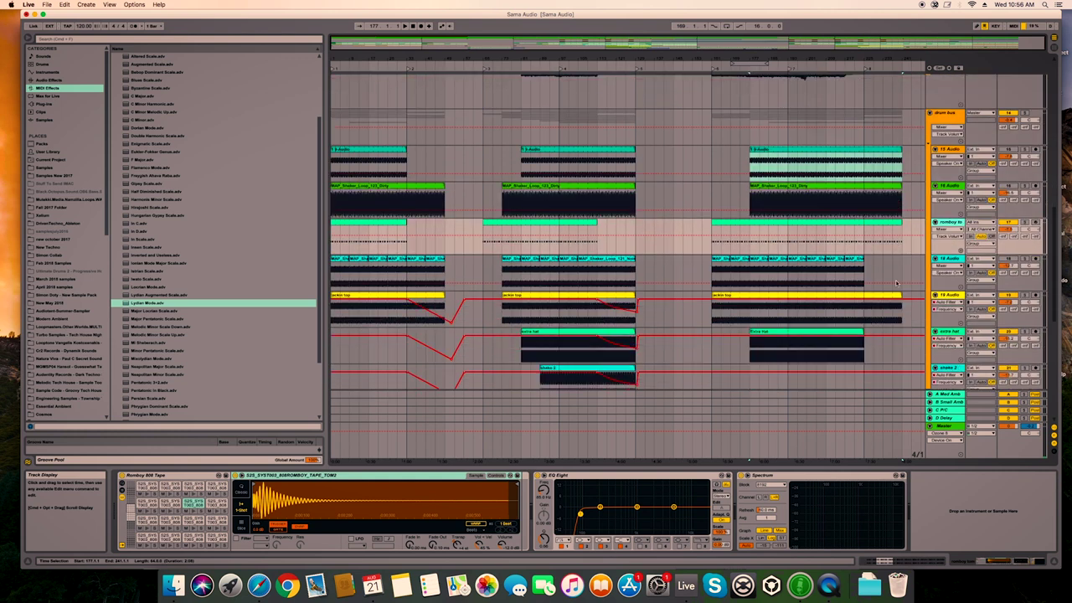
left_click(944, 125)
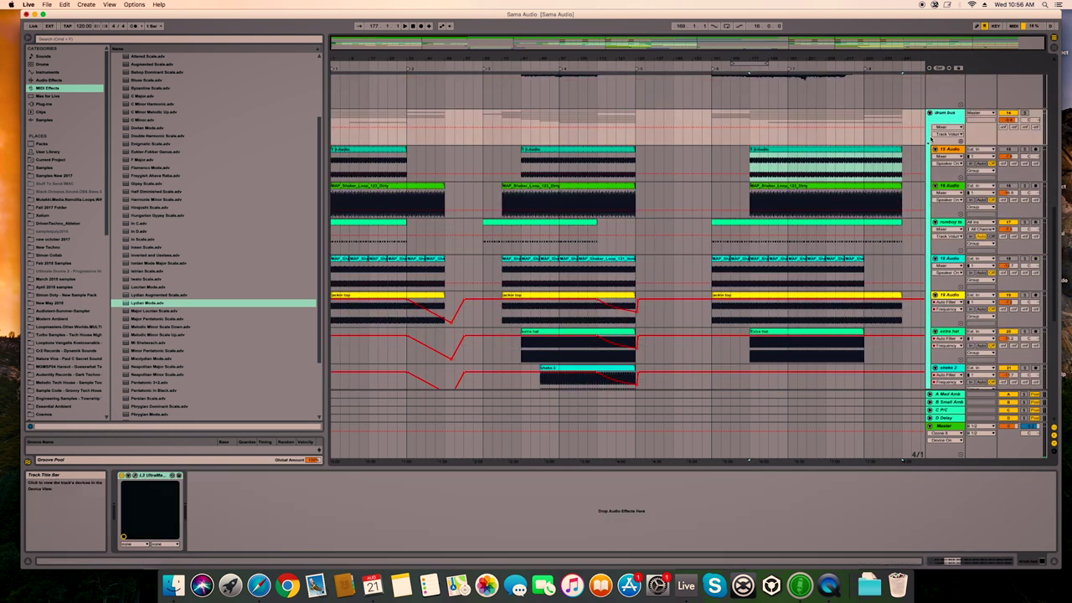
scroll(799, 321, "down", 5)
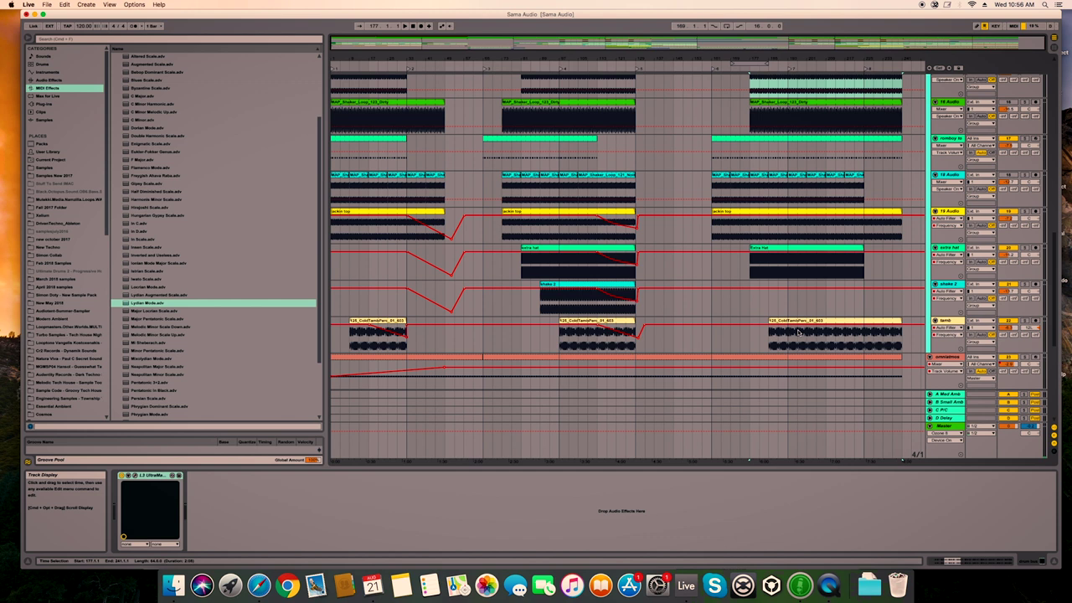
scroll(772, 332, "up", 1)
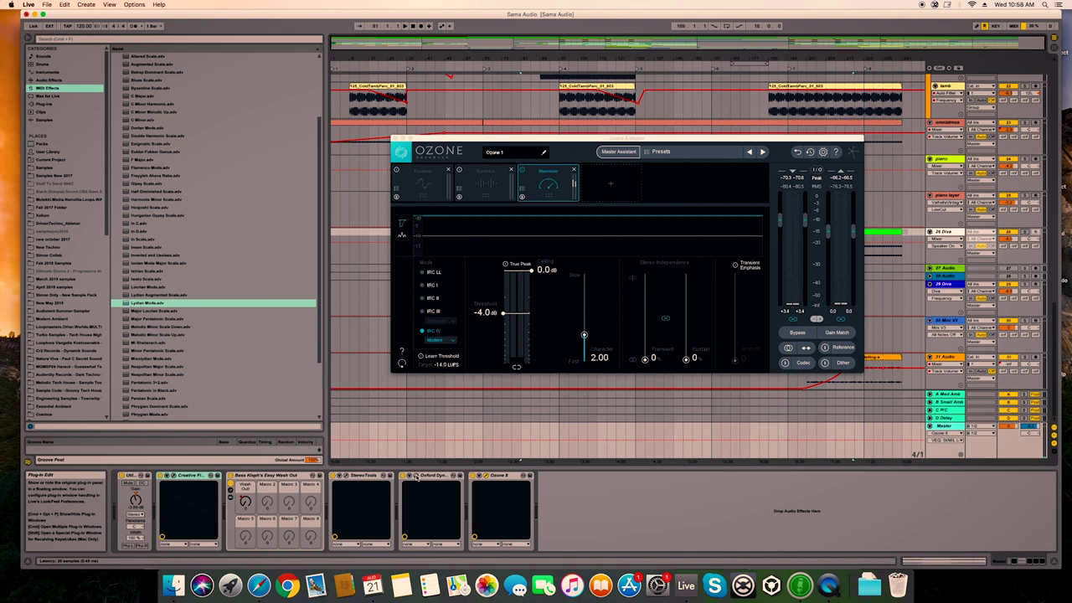
Step: Open the Oxford Dynamics and StereoTools windows and move StereoTools aside
left_click(417, 477)
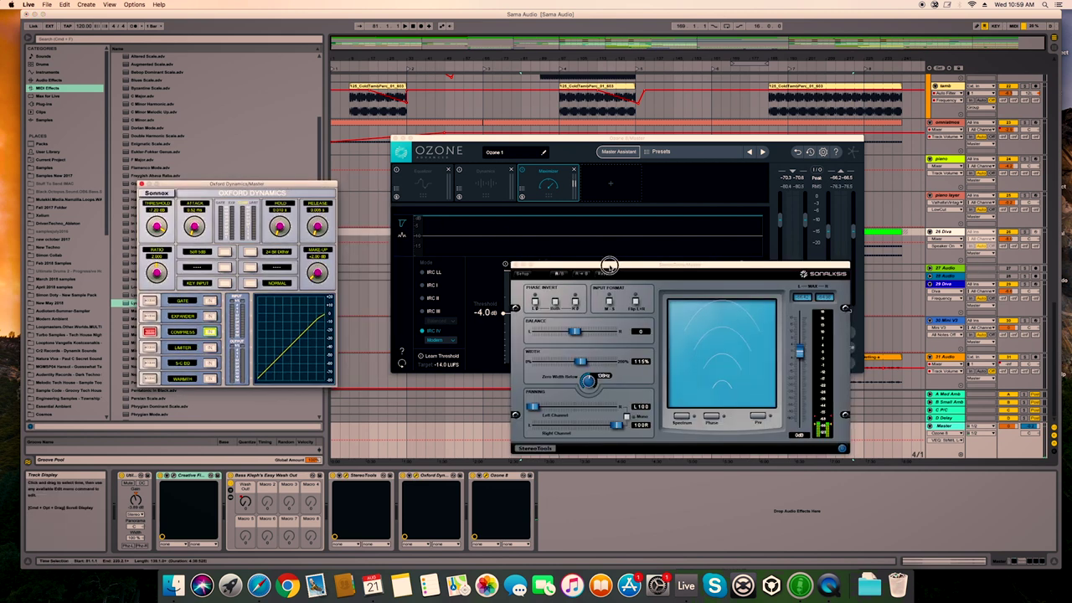
left_click_drag(594, 266, 531, 277)
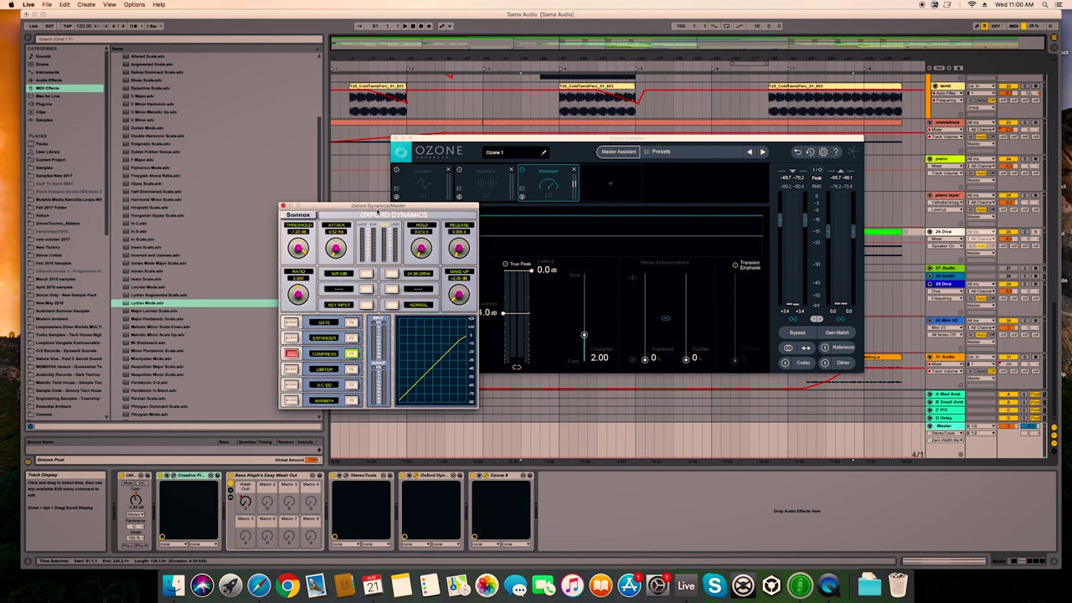
Step: Start arrangement playback from the transport
left_click(560, 65)
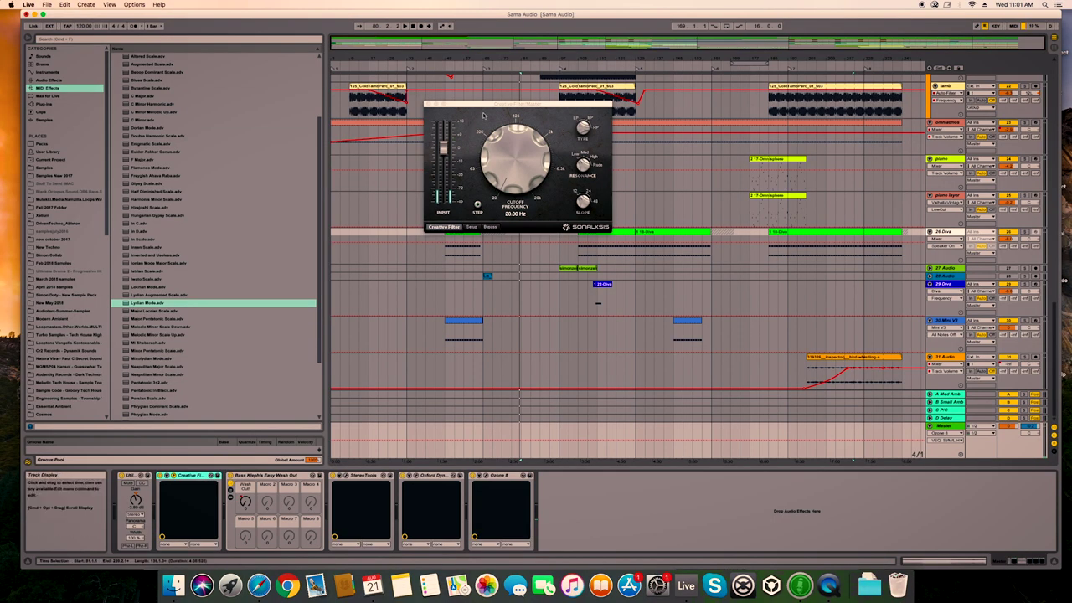
Step: Relocate playback and show Creative Filter Frequency automation in the Master lane
left_click_drag(489, 105, 559, 102)
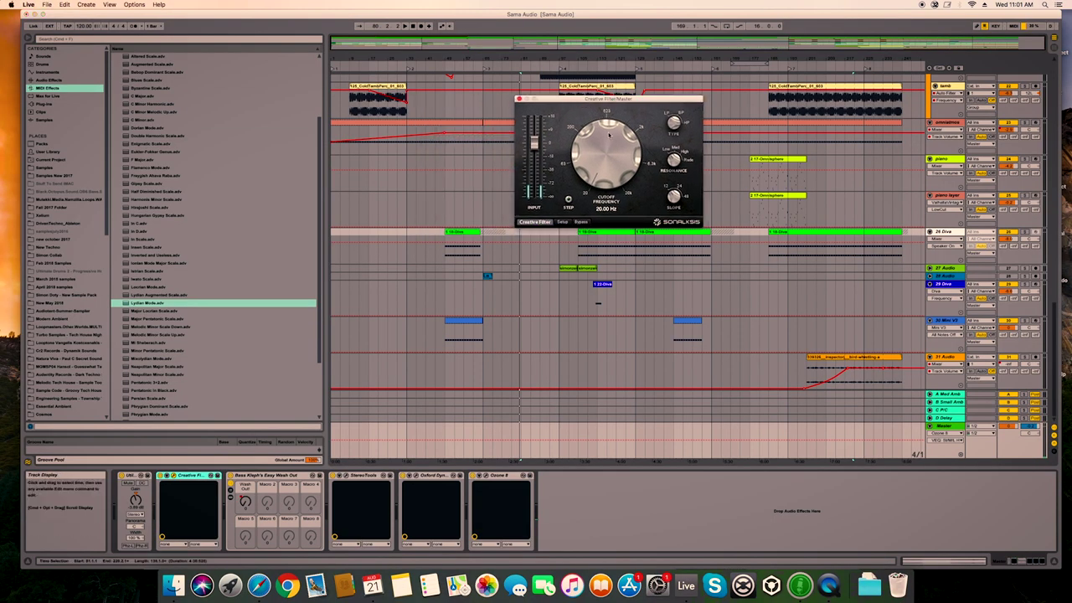
left_click(510, 61)
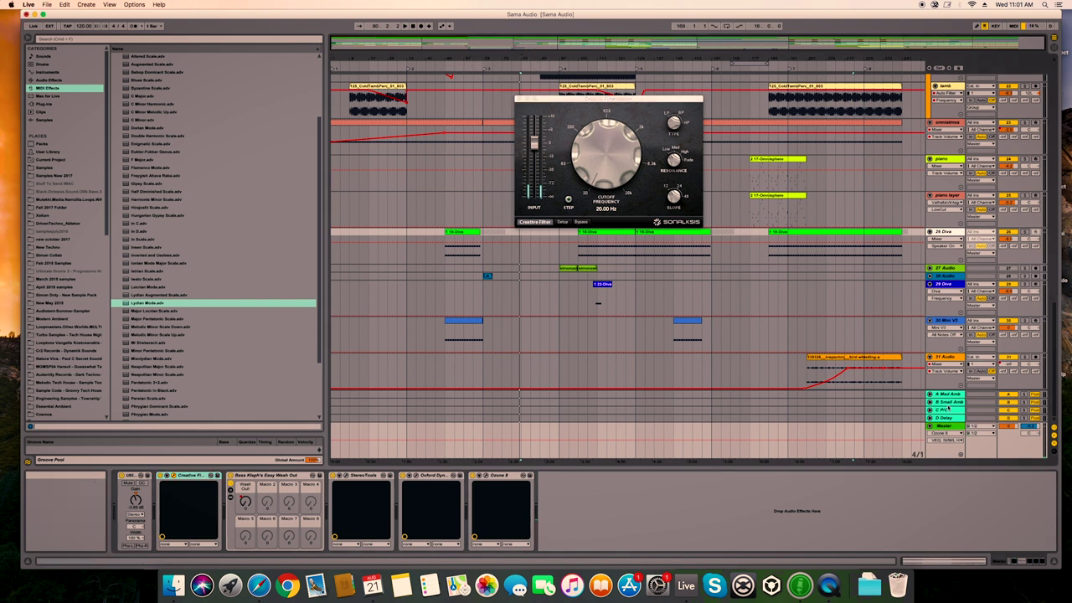
left_click(950, 433)
left_click(963, 450)
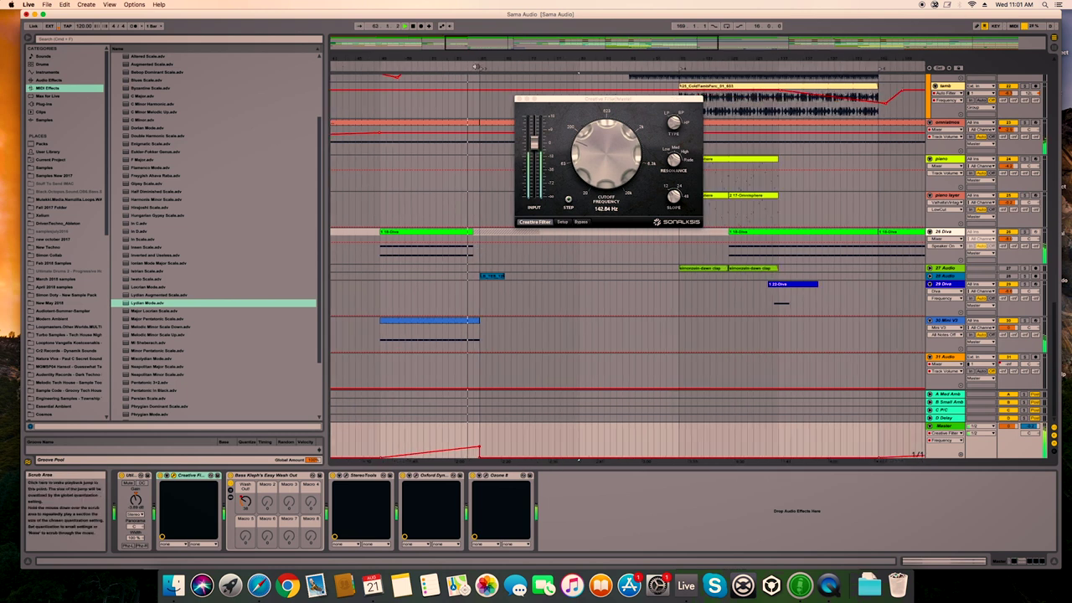
Step: Select Bass Kleph's Easy Wash Out rack and zoom in on the cutoff sweep
left_click_drag(484, 67, 483, 61)
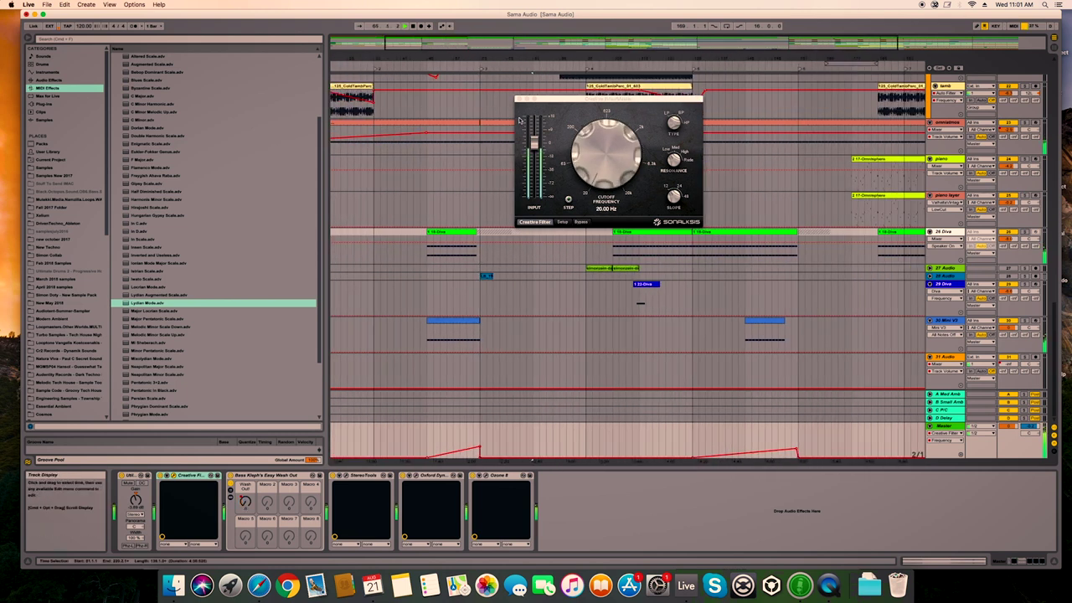
key("minus")
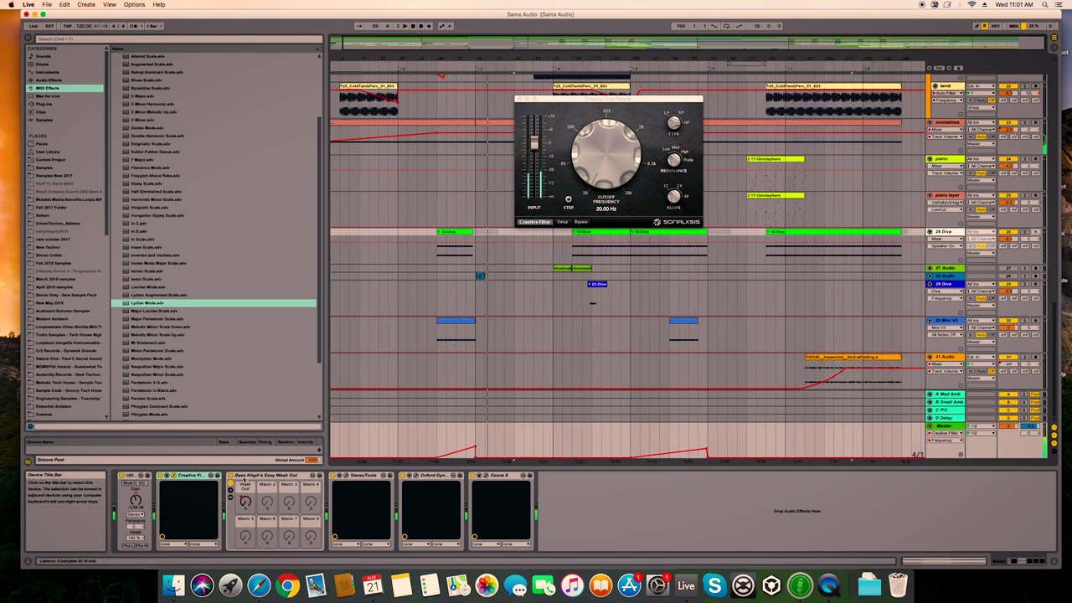
left_click(263, 475)
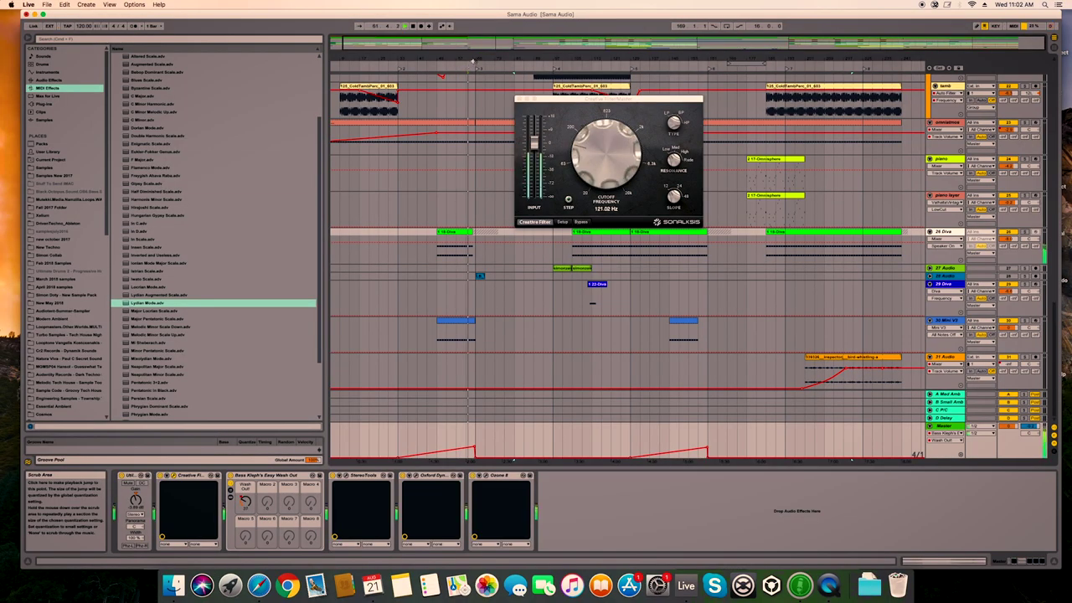
left_click_drag(519, 444, 529, 459)
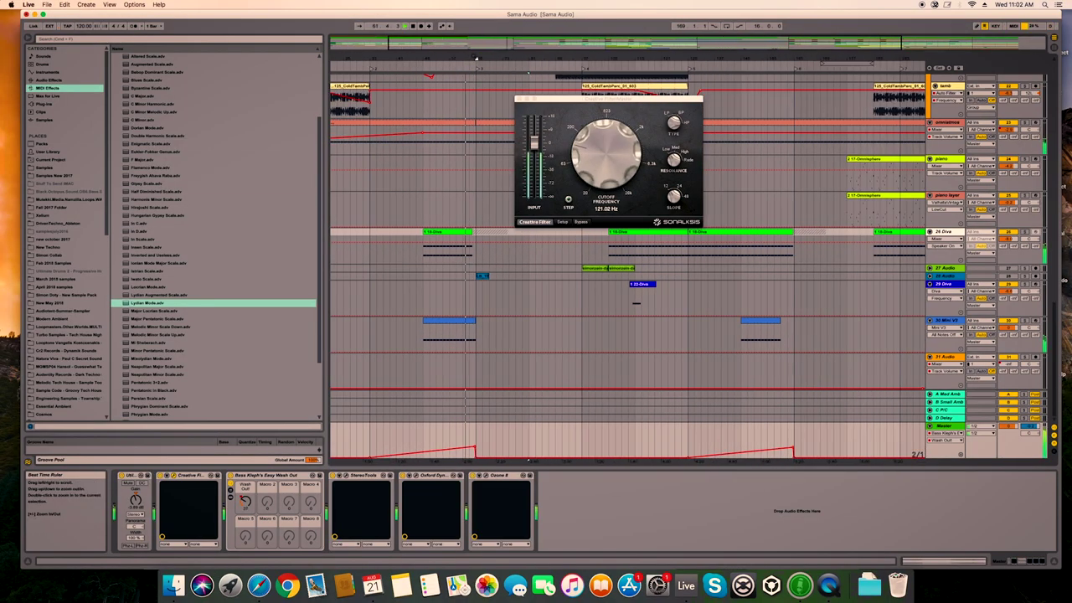
left_click_drag(529, 460, 536, 461)
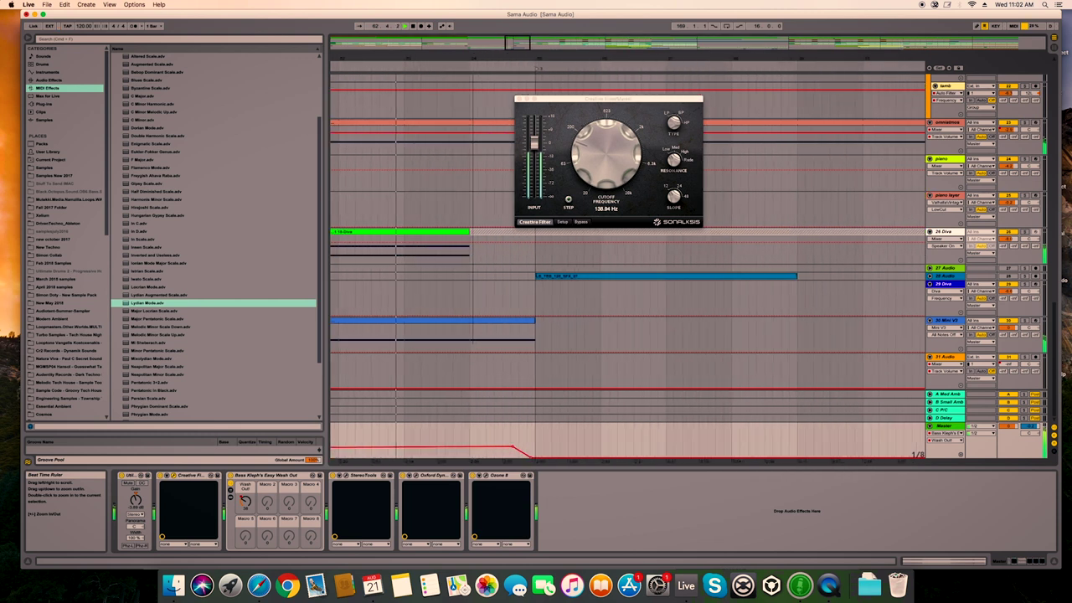